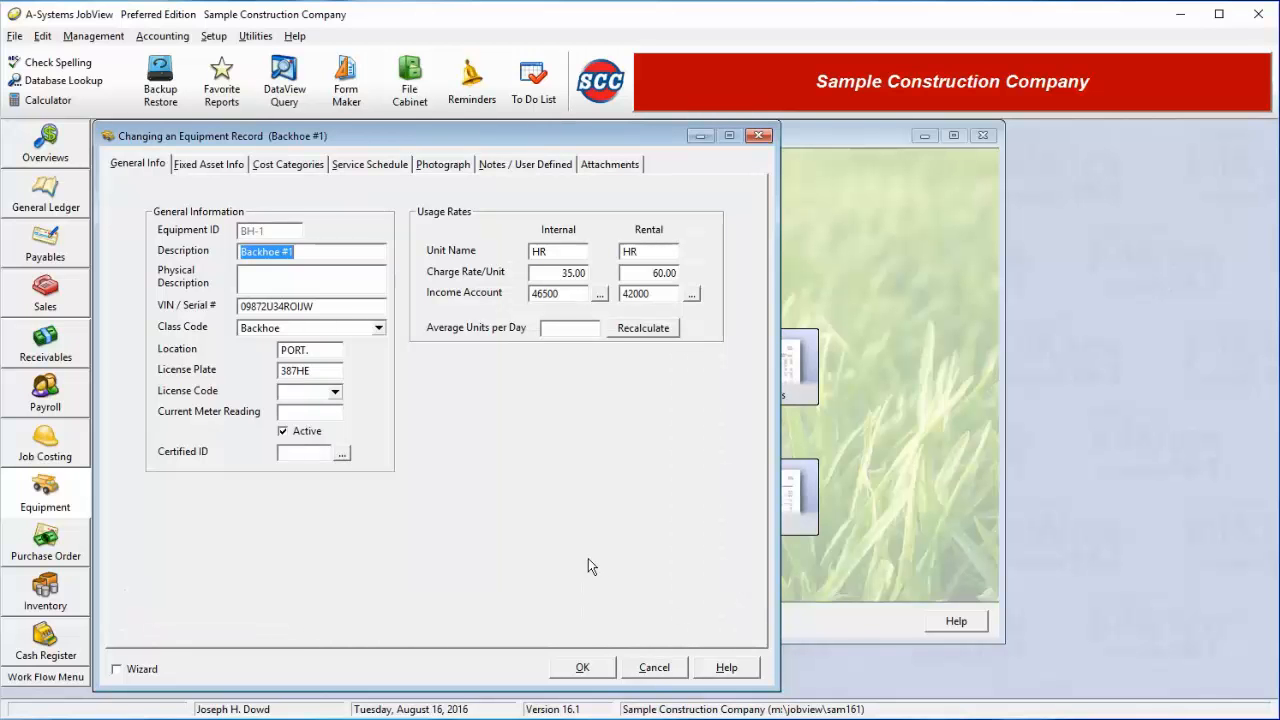
# - Review the backhoe's general information, checking the class code choices, location, license plate, license code and active status
pyautogui.click(343, 308)
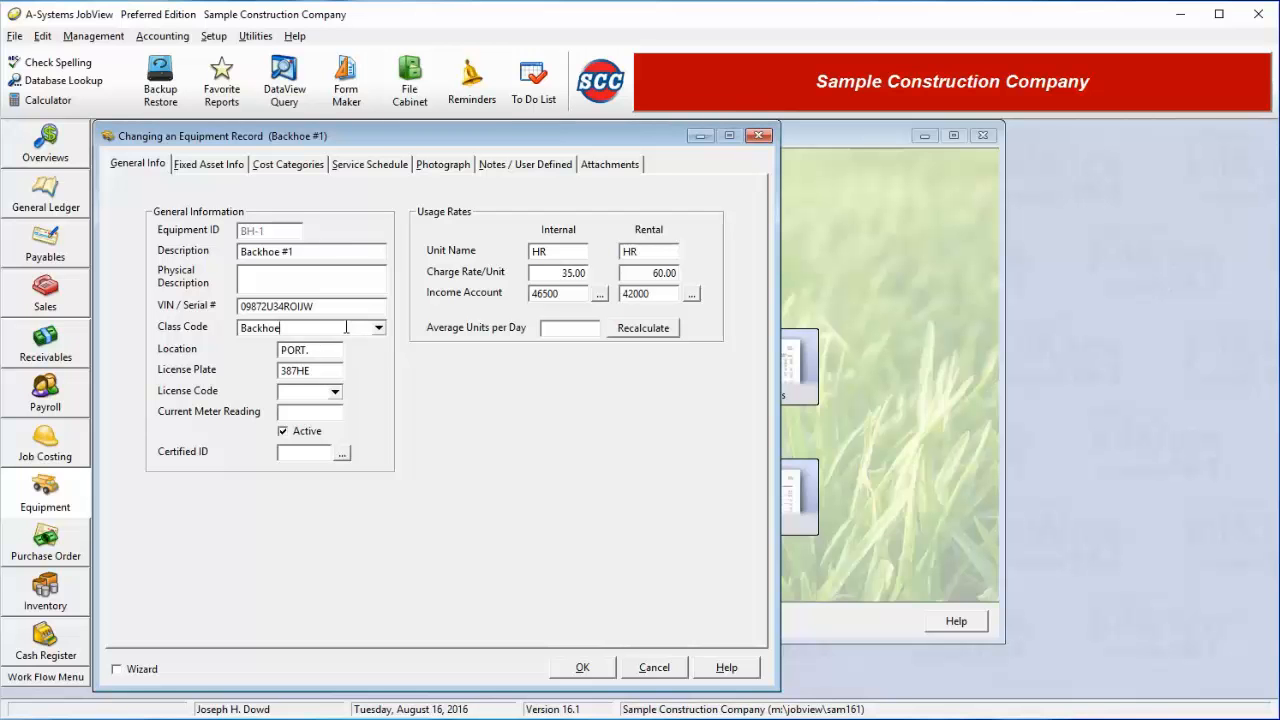
pyautogui.click(376, 329)
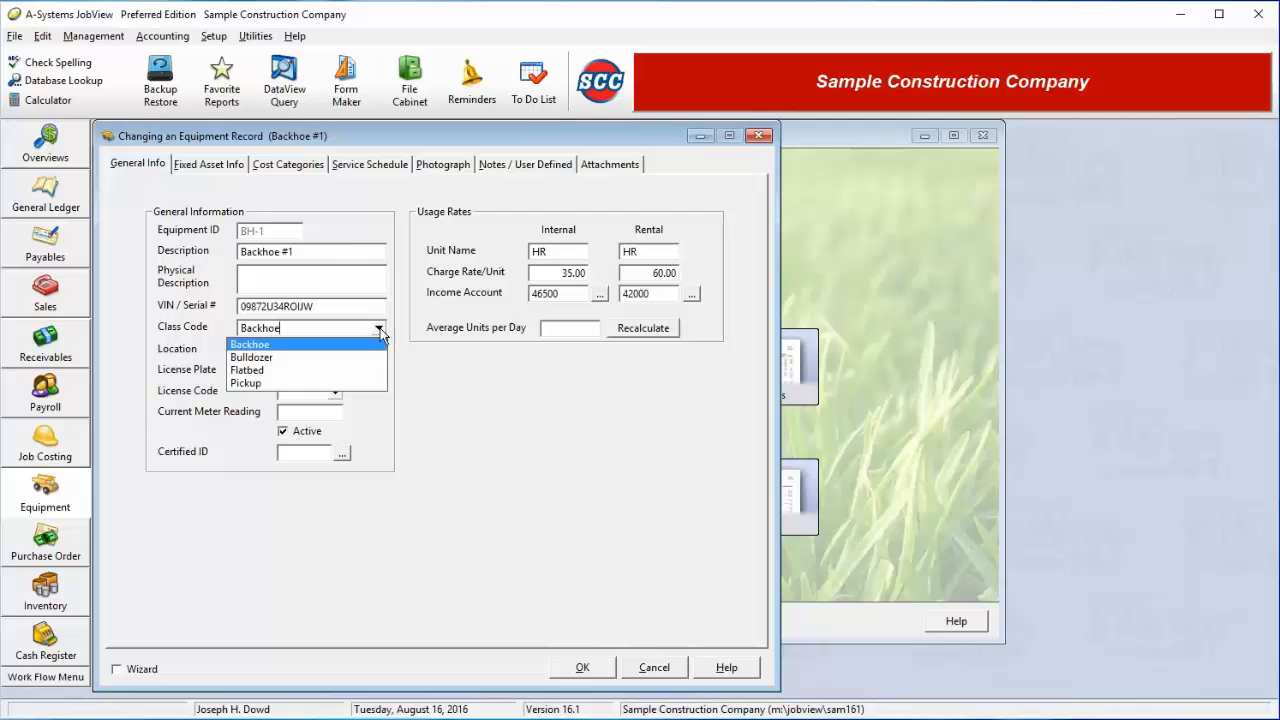
pyautogui.click(379, 331)
pyautogui.click(325, 350)
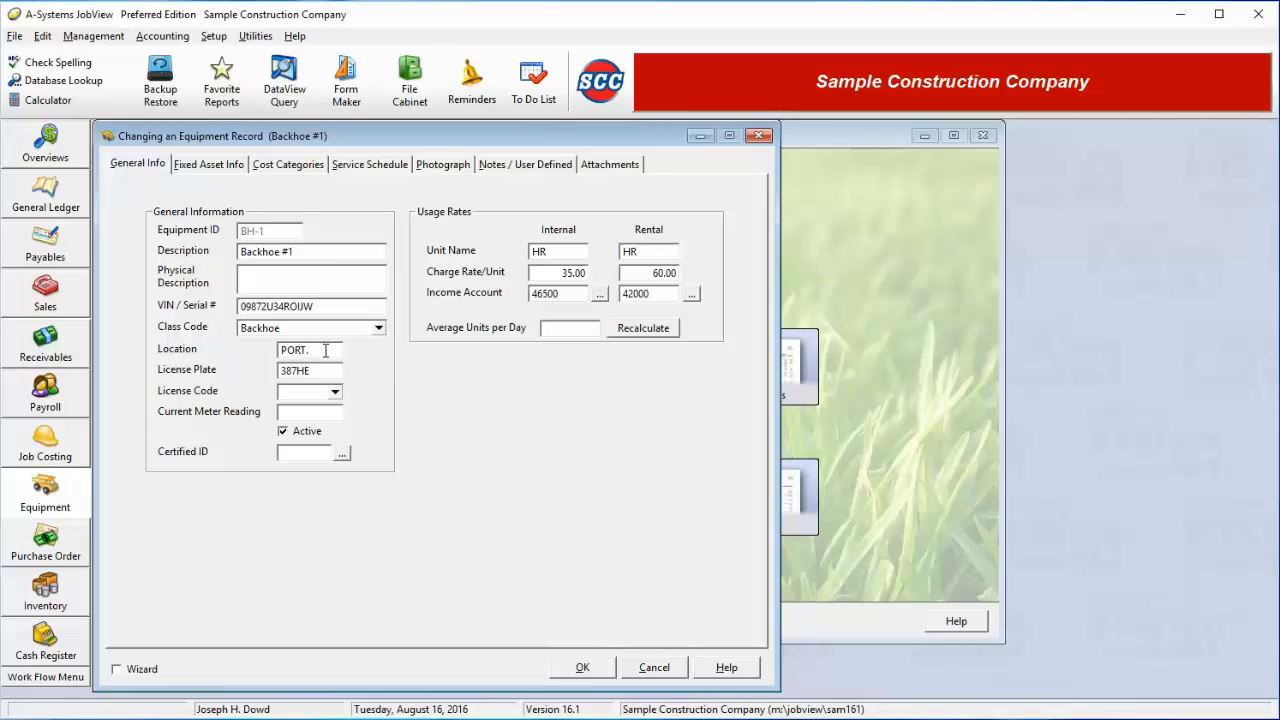
pyautogui.click(327, 373)
pyautogui.click(335, 392)
pyautogui.click(338, 400)
pyautogui.click(307, 433)
# - Look through the certified codes available for the Certified ID, and close the list without choosing one
pyautogui.click(312, 458)
pyautogui.click(342, 453)
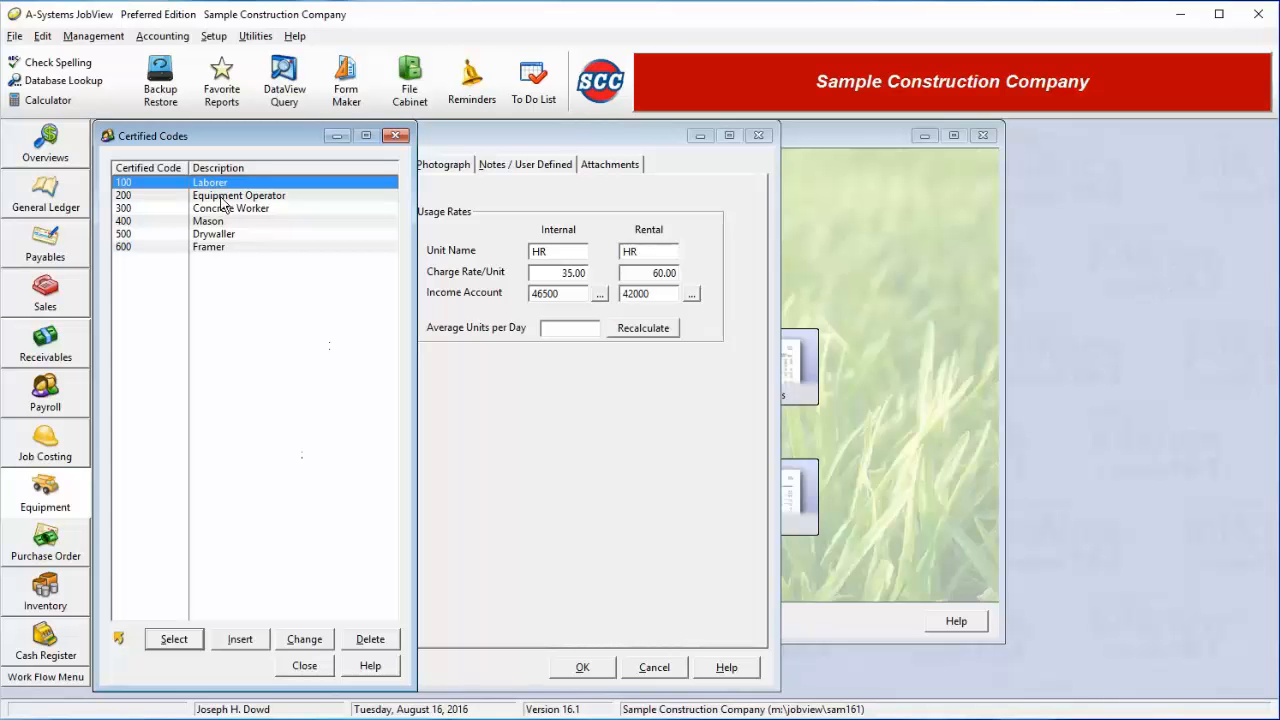
pyautogui.click(305, 666)
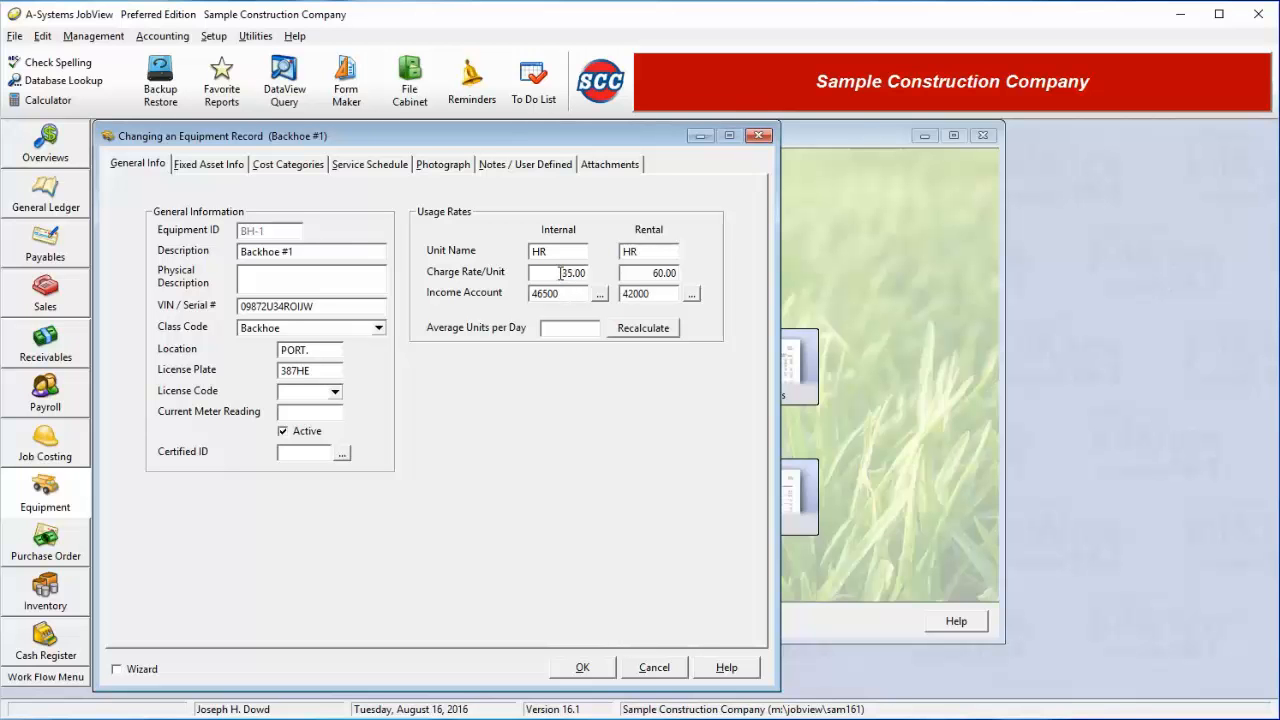
# - Review the backhoe's internal and rental charge rates, average units per day, and fixed asset purchase value
pyautogui.moveTo(560, 272); pyautogui.dragTo(597, 272)
pyautogui.moveTo(645, 278); pyautogui.dragTo(690, 277)
pyautogui.click(590, 271)
pyautogui.click(560, 328)
pyautogui.click(204, 165)
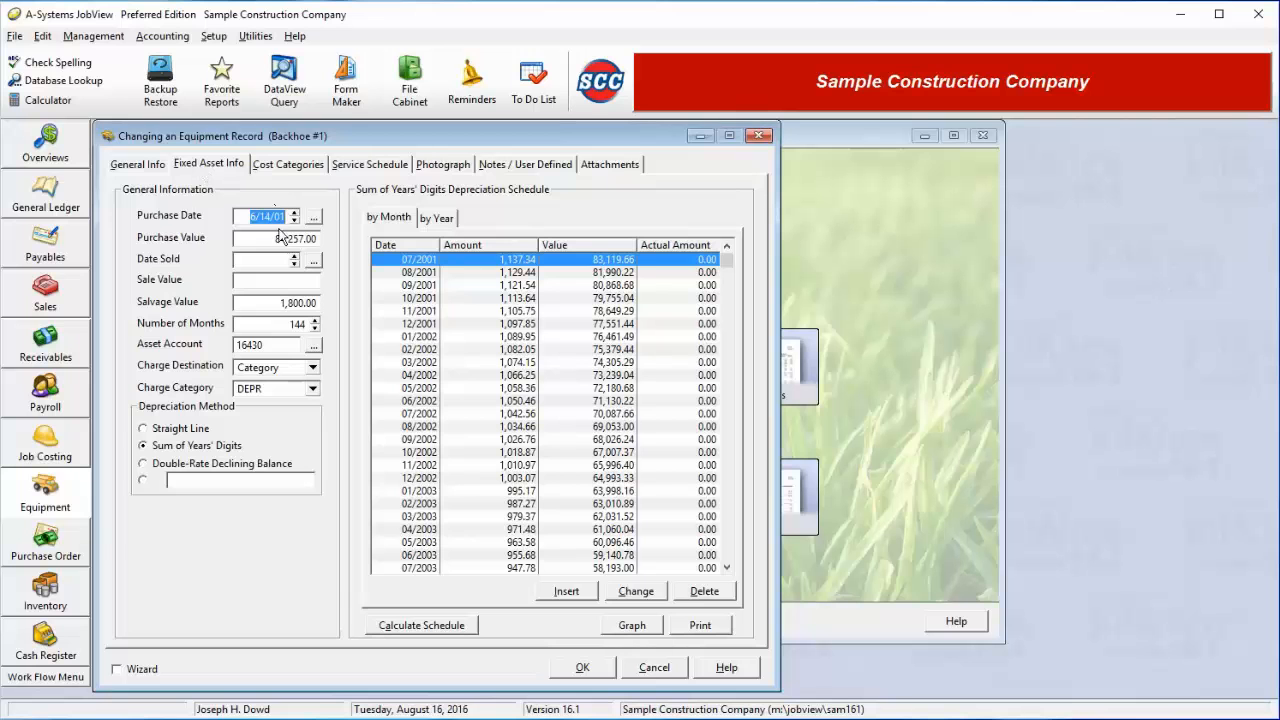
pyautogui.moveTo(272, 238); pyautogui.dragTo(320, 239)
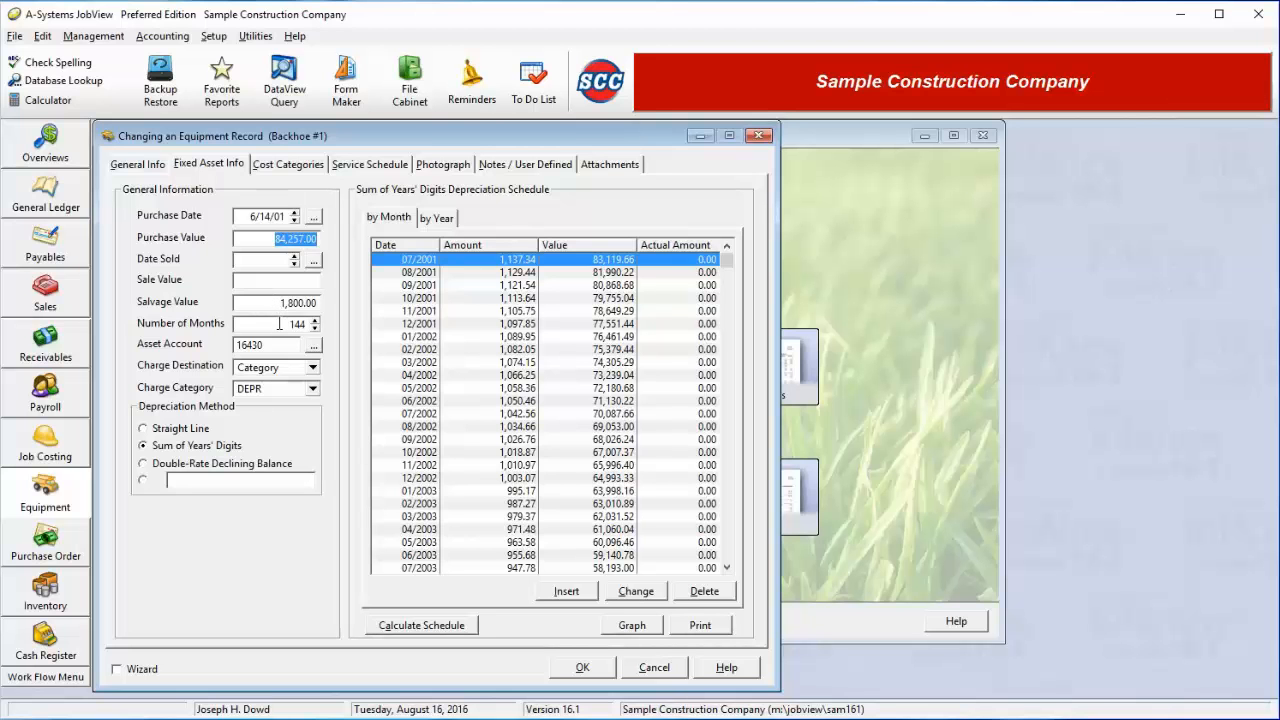
# - Review the backhoe's cost categories for depreciation, diesel, maintenance and servicing, and tires and tubes
pyautogui.click(298, 166)
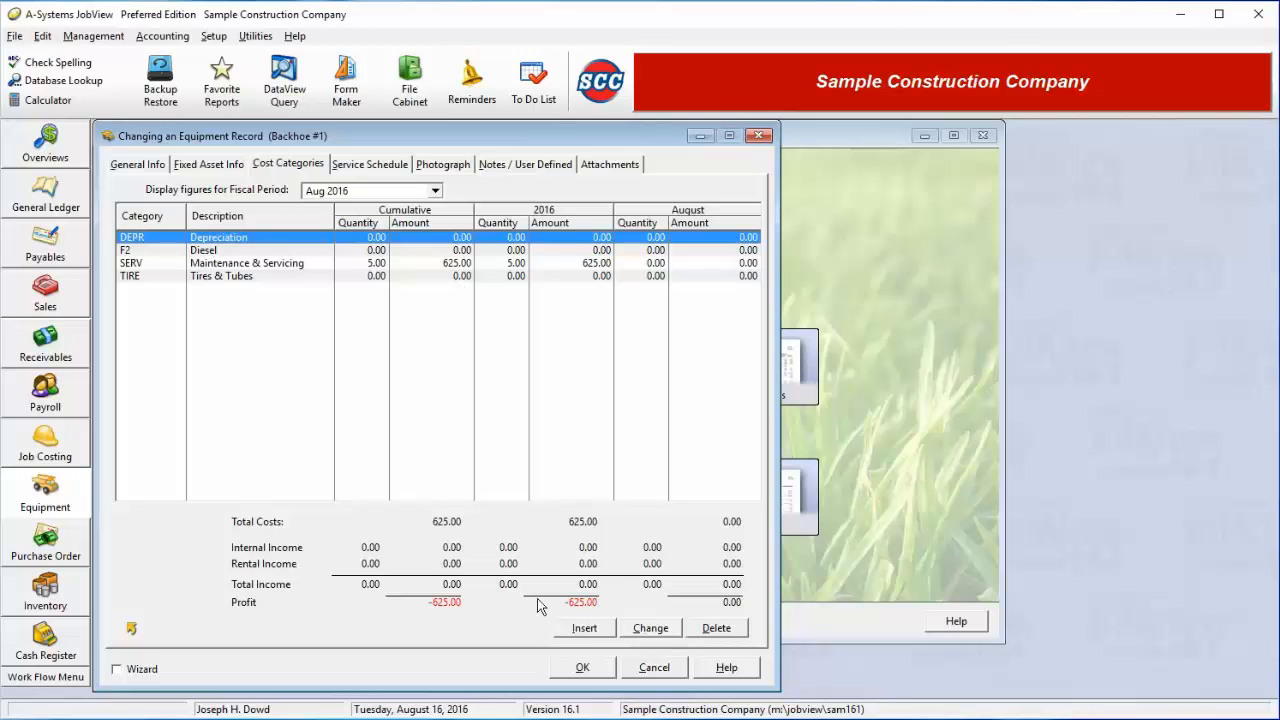
pyautogui.click(167, 251)
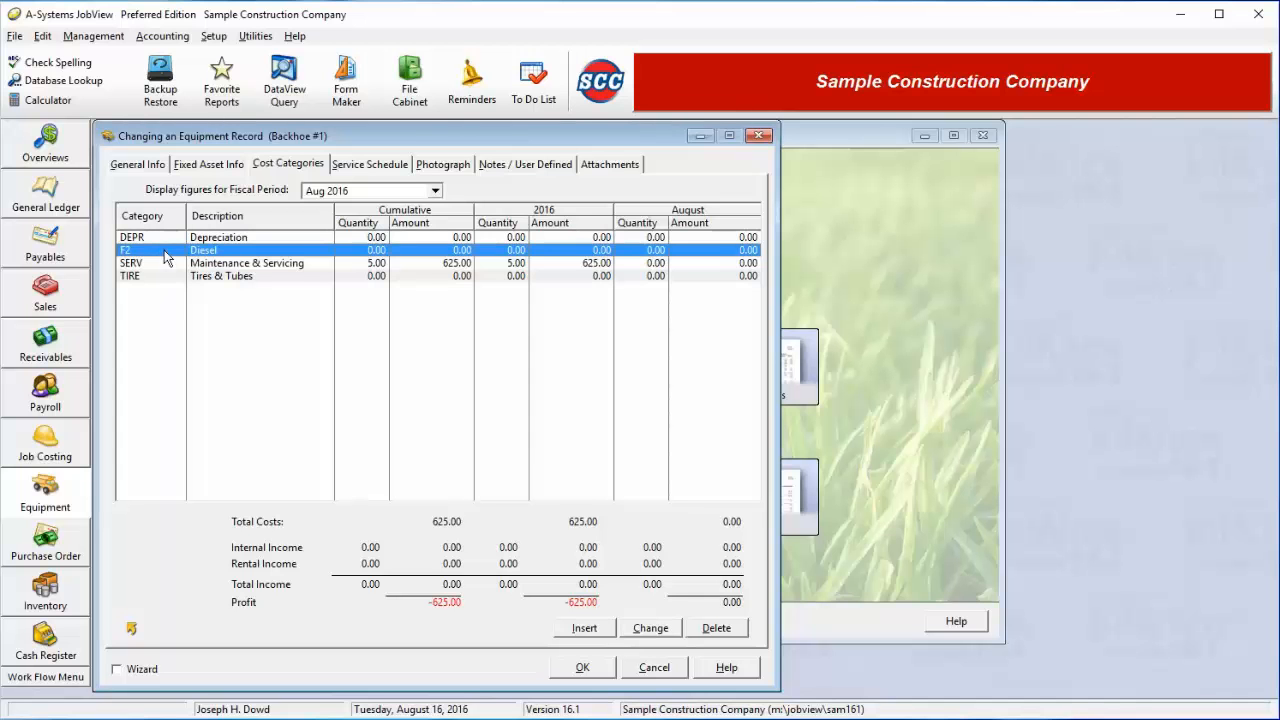
pyautogui.click(166, 238)
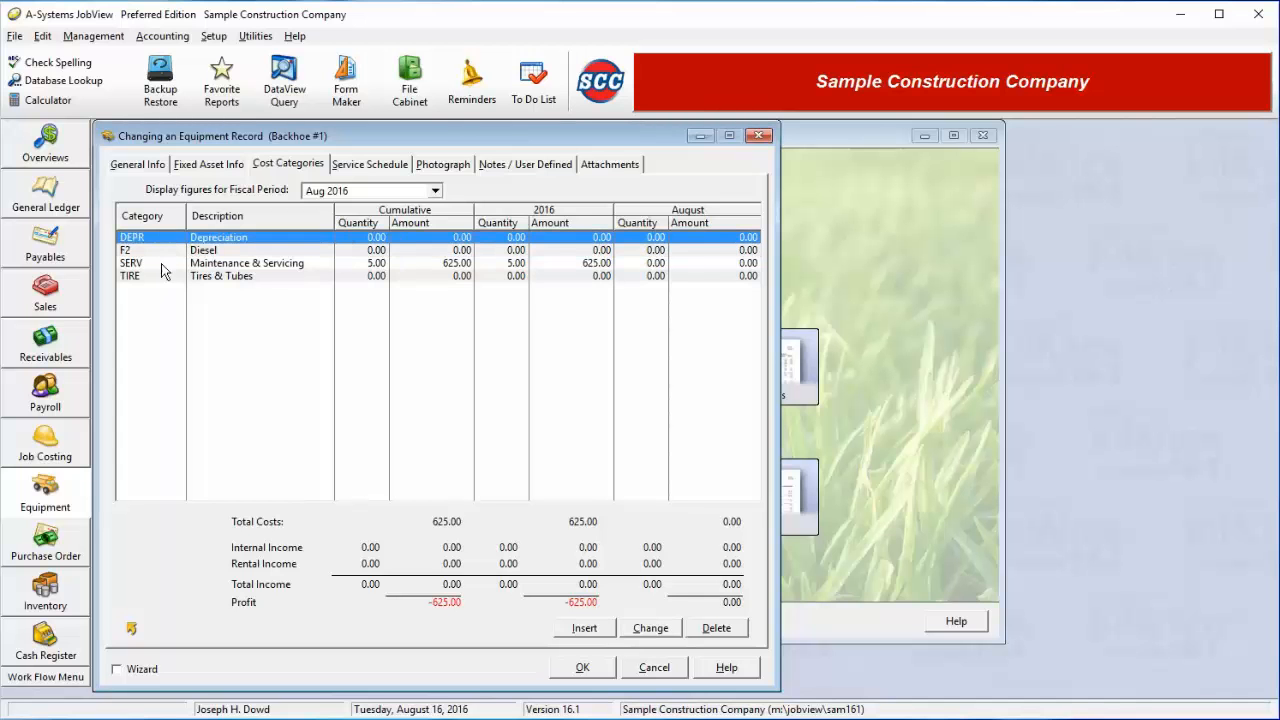
pyautogui.click(163, 276)
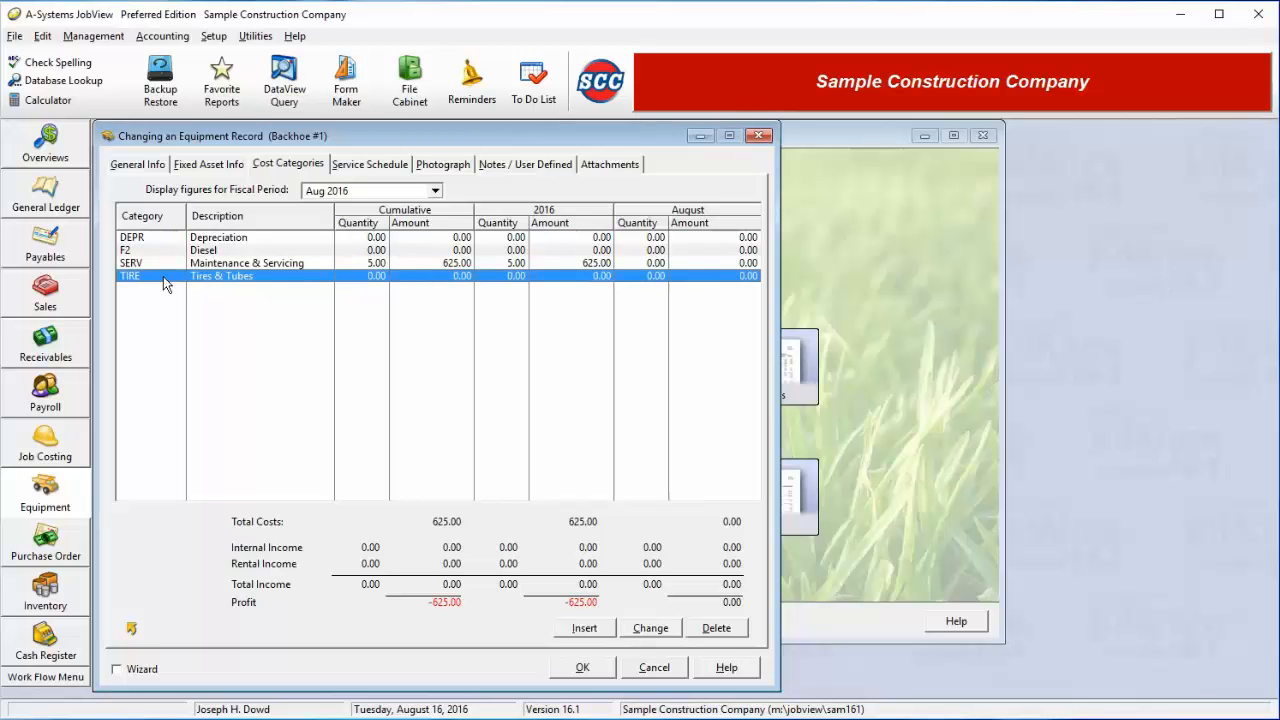
pyautogui.click(168, 262)
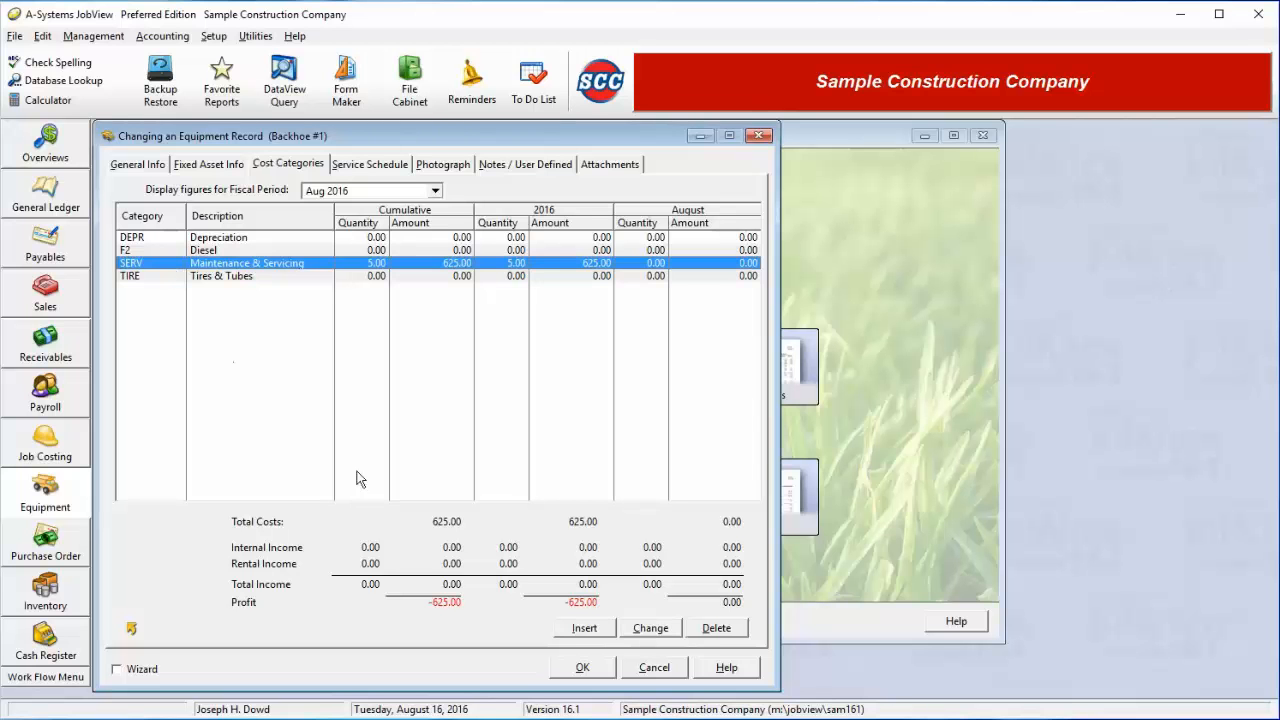
# - Add the FLTR (Oil Filter) maintenance category to the backhoe's cost categories with its default unit, expense account and schedule
pyautogui.click(572, 631)
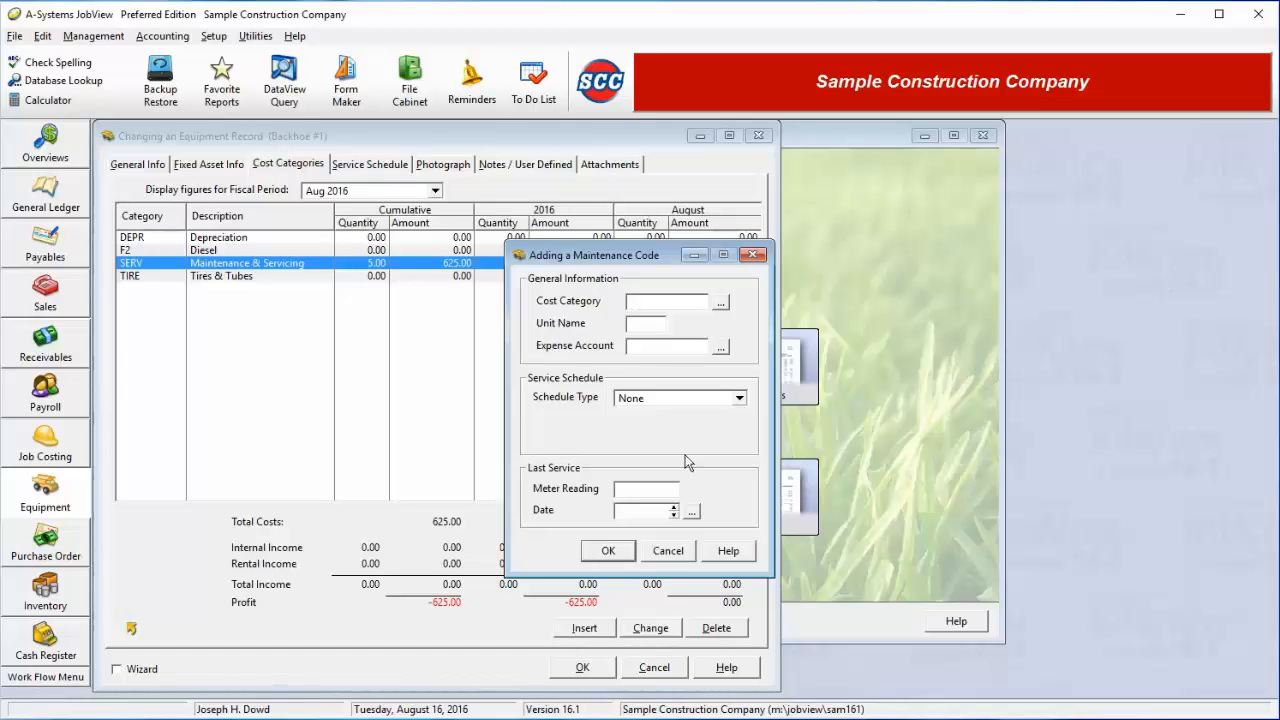
pyautogui.click(719, 300)
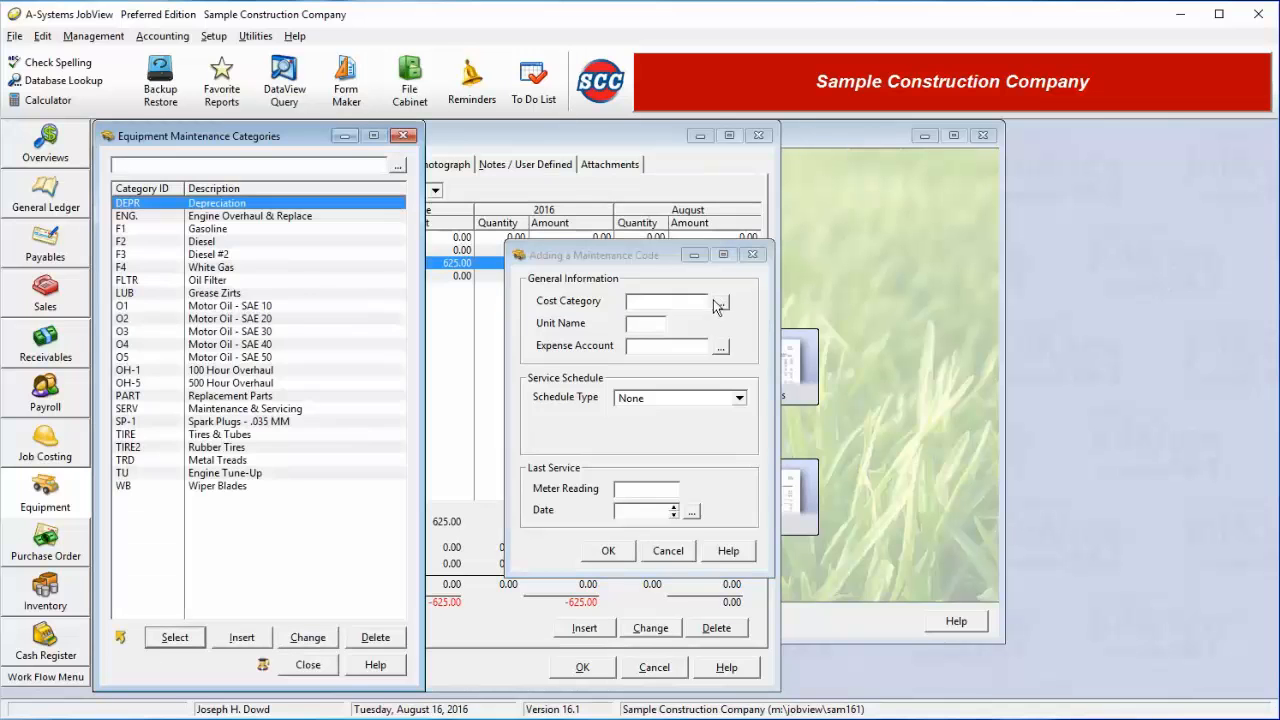
pyautogui.click(244, 281)
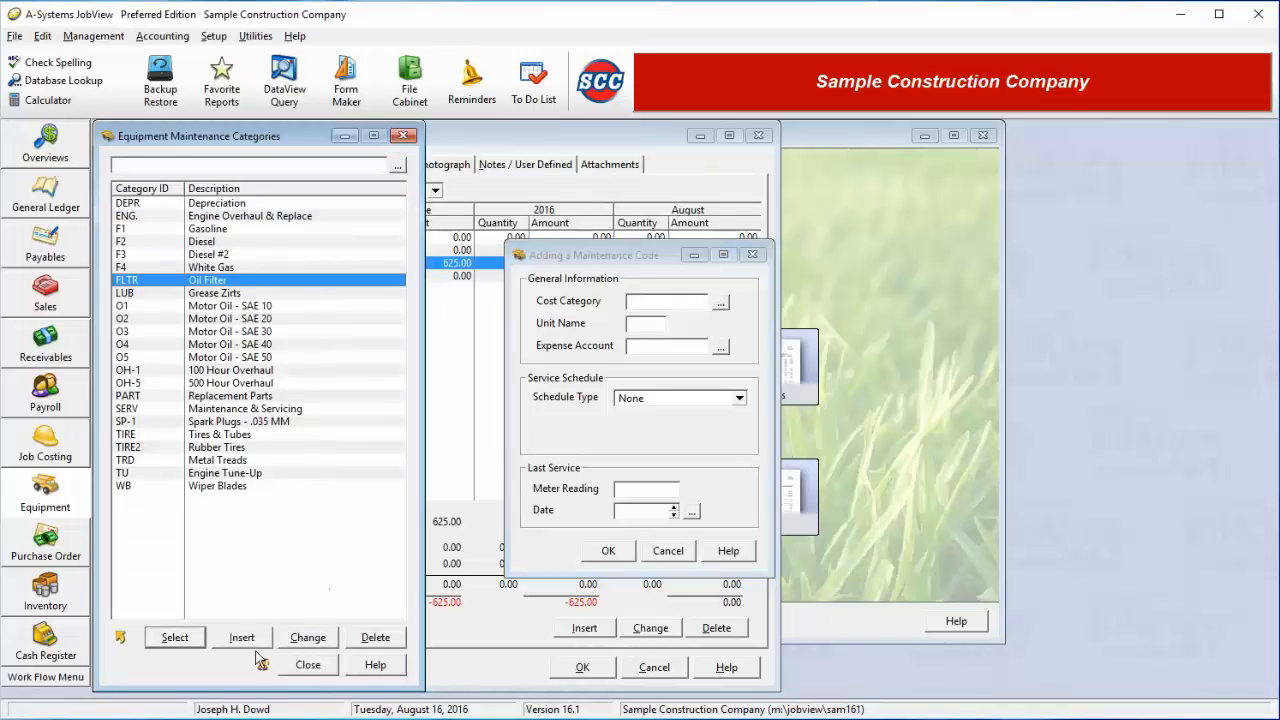
pyautogui.click(174, 638)
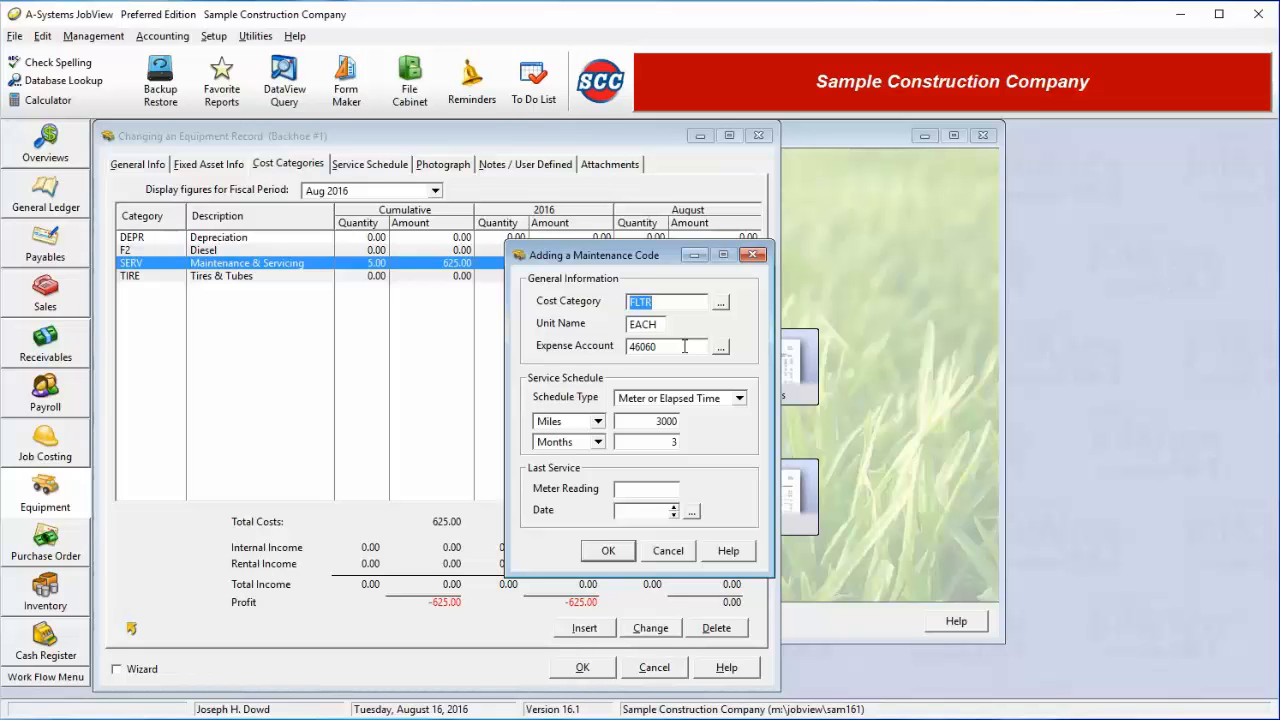
pyautogui.click(608, 551)
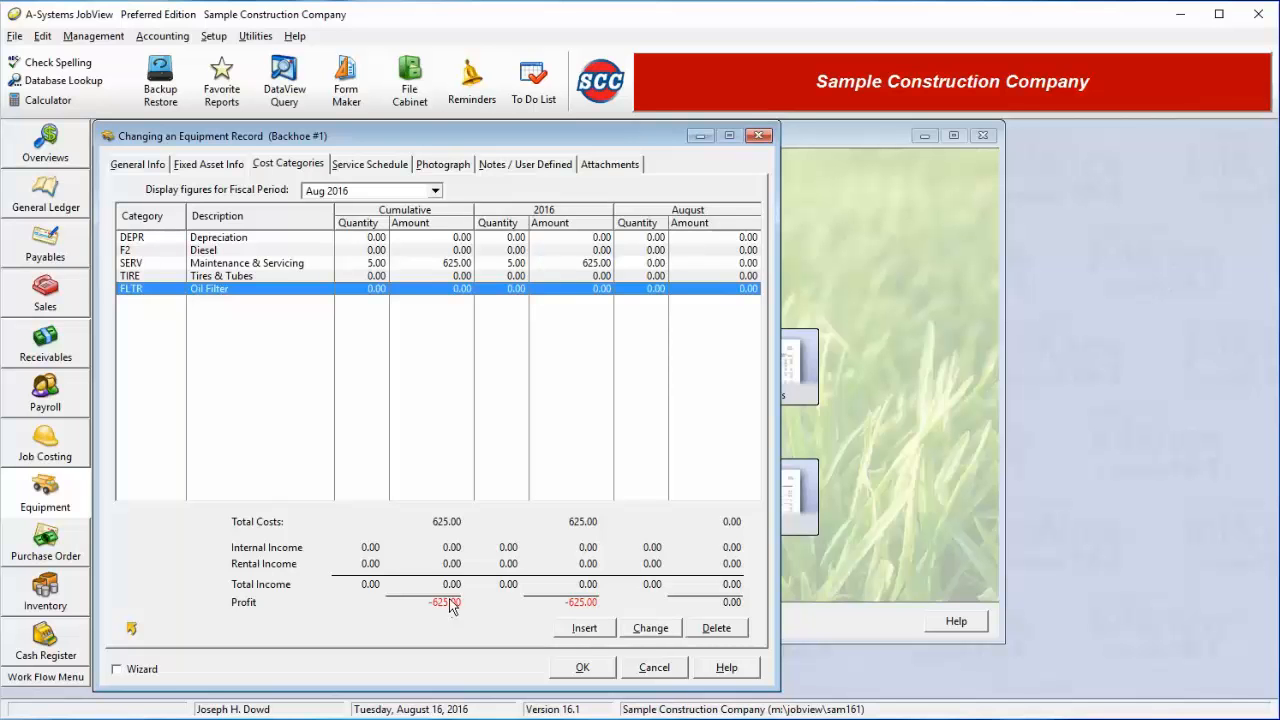
# - Examine the backhoe's service schedule entries for Tires & Tubes and Oil Filter
pyautogui.click(397, 166)
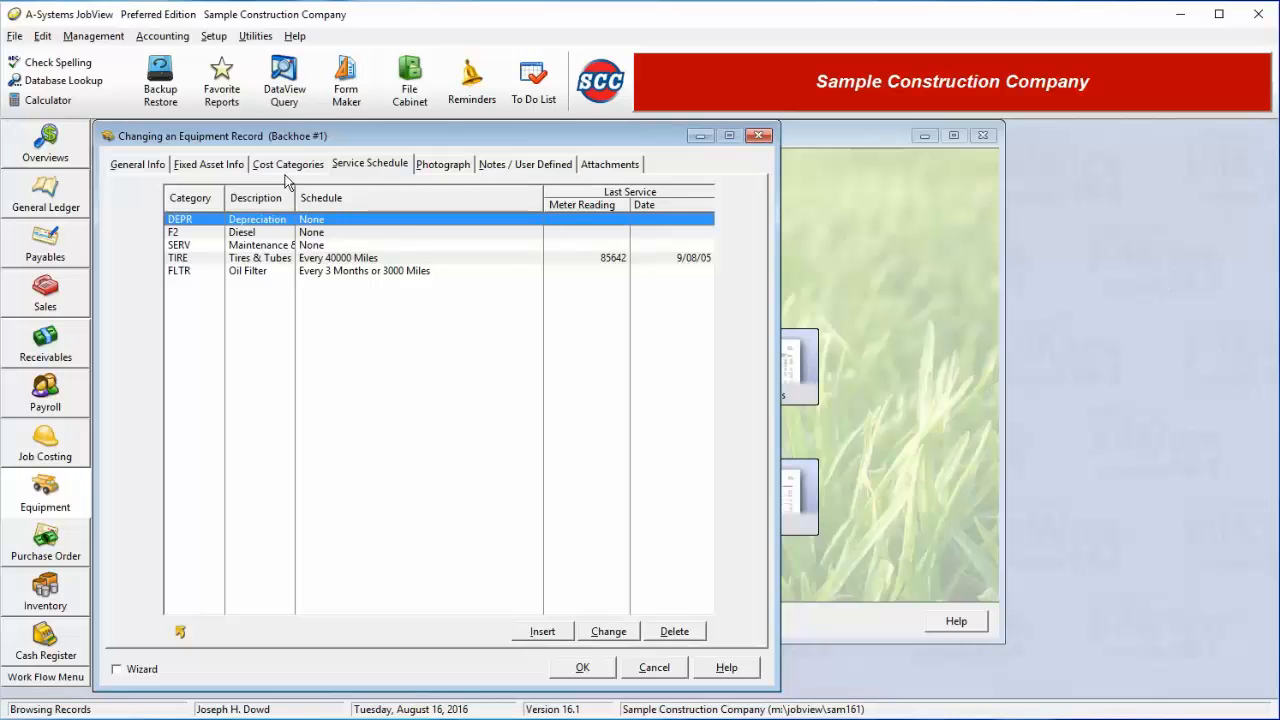
pyautogui.click(260, 272)
pyautogui.click(266, 259)
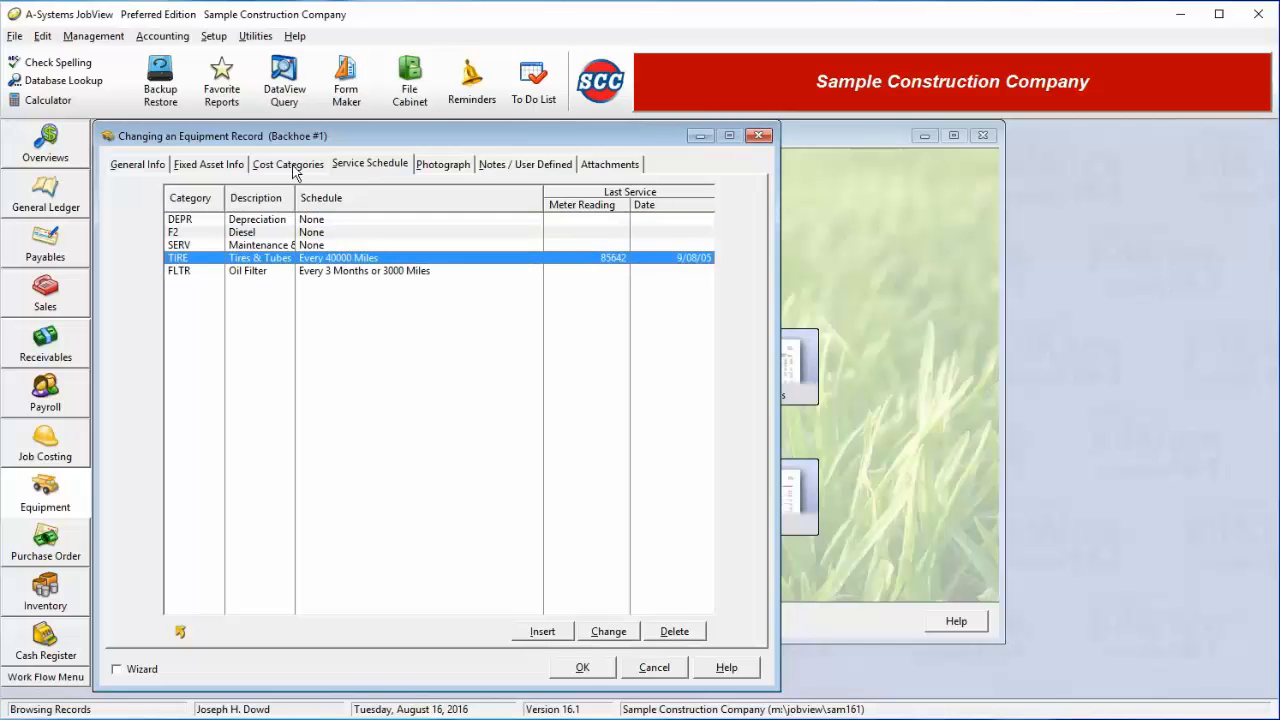
pyautogui.click(256, 274)
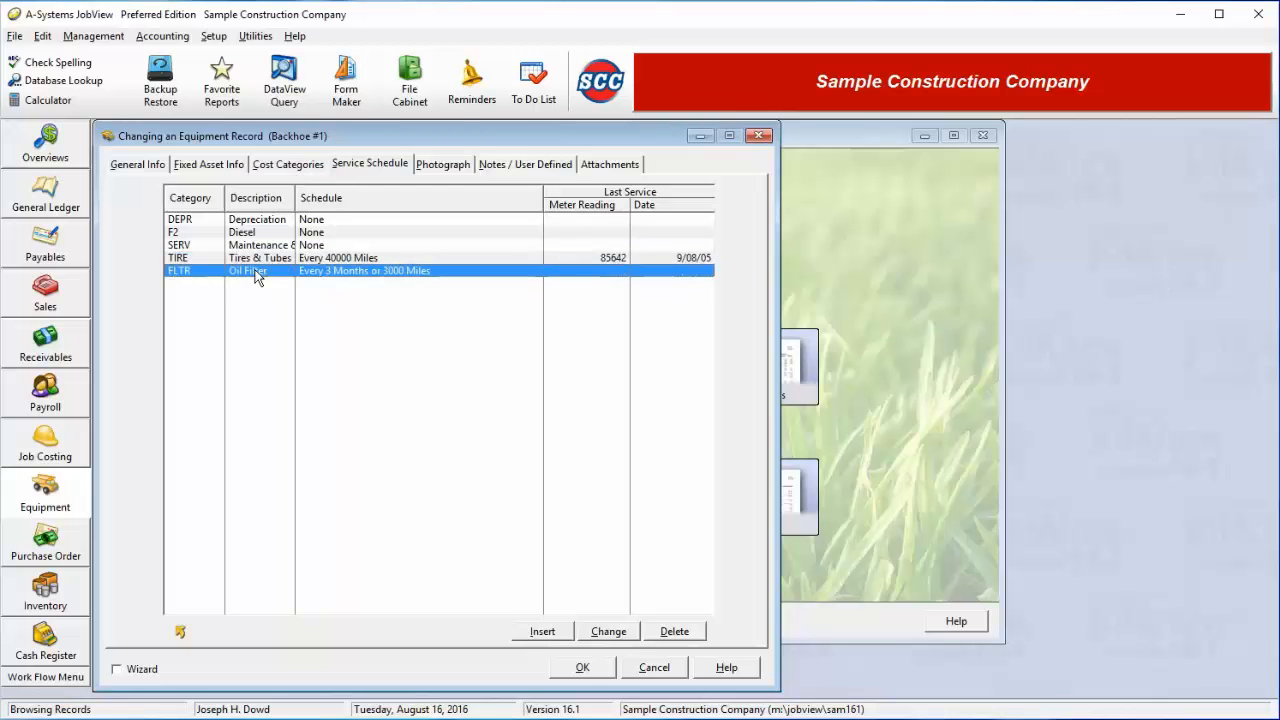
# - Open the Oil Filter maintenance code and try the None and Meter schedule types, checking the meter unit choices
pyautogui.click(608, 631)
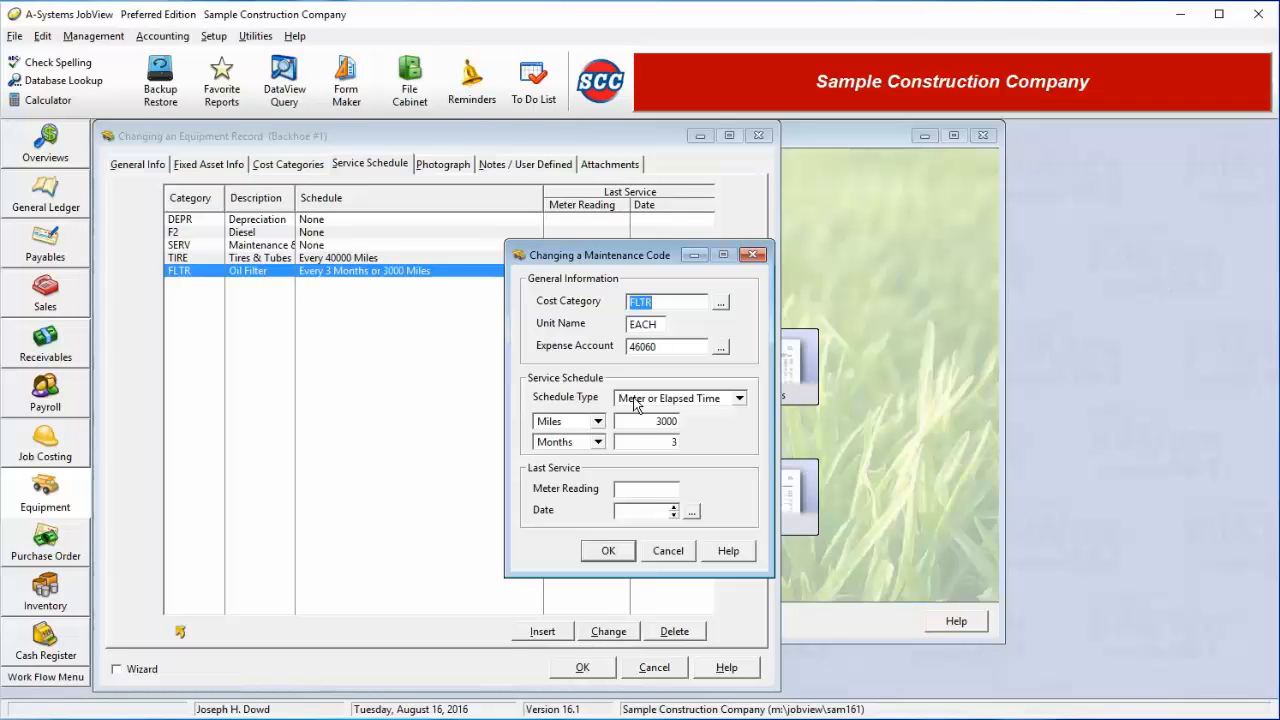
pyautogui.click(739, 399)
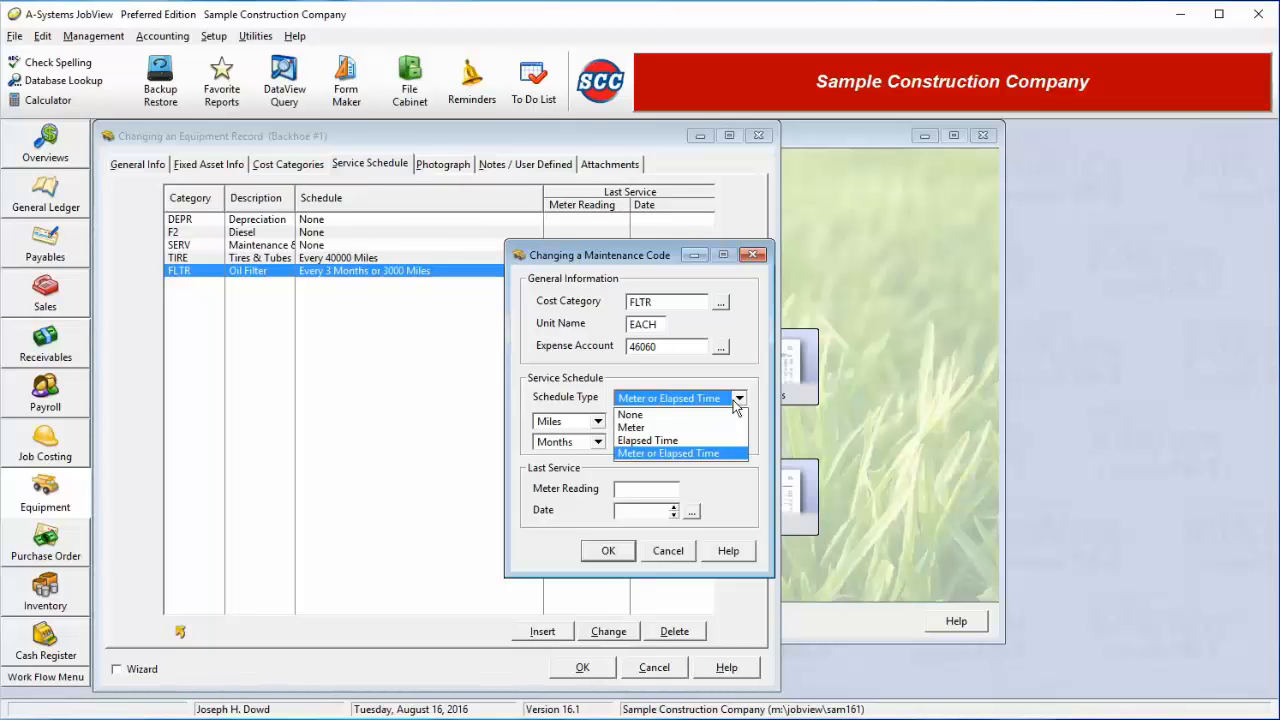
pyautogui.click(684, 415)
pyautogui.click(688, 403)
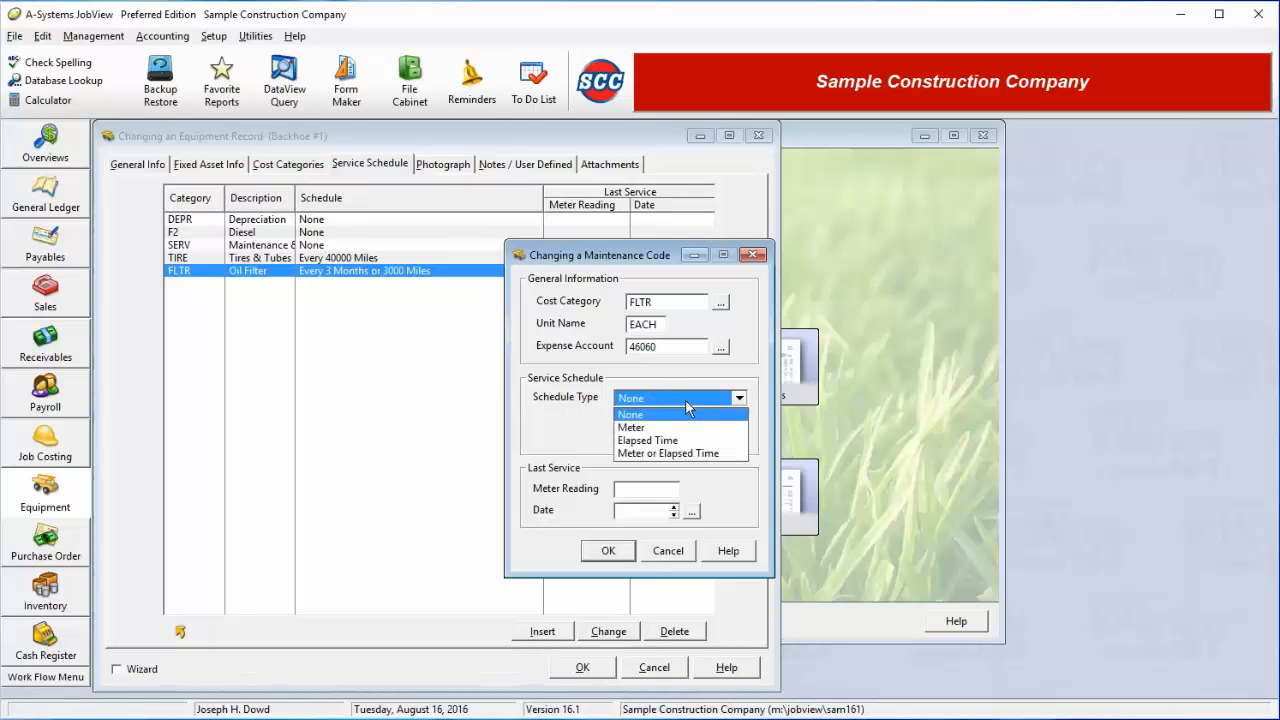
pyautogui.click(676, 424)
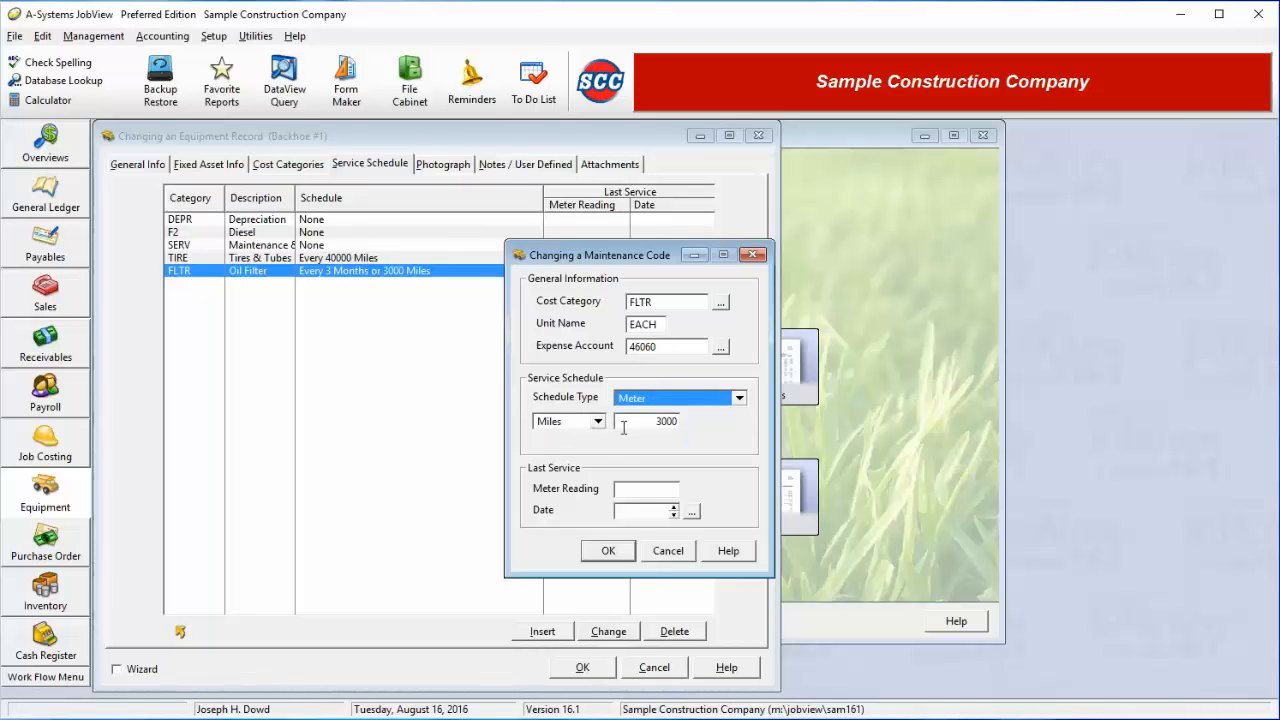
pyautogui.click(598, 422)
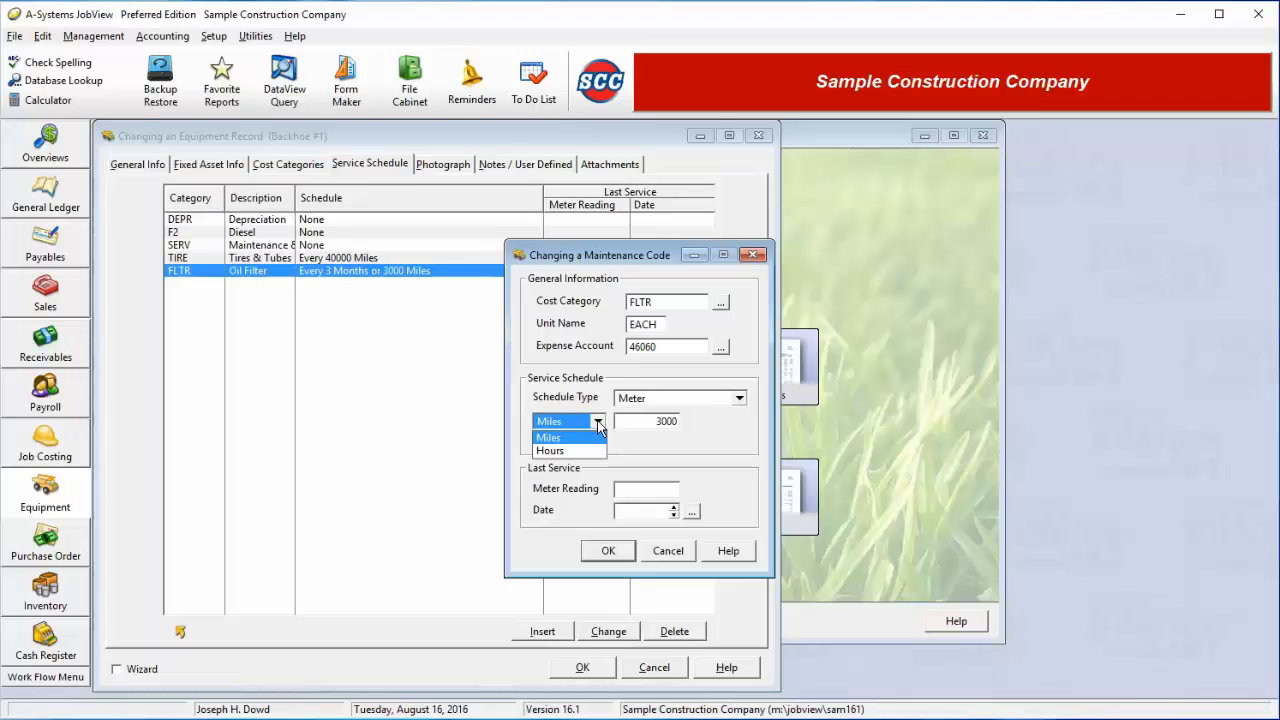
pyautogui.click(598, 424)
# - Try the Elapsed Time schedule type for the Oil Filter and check its time unit choices
pyautogui.click(674, 405)
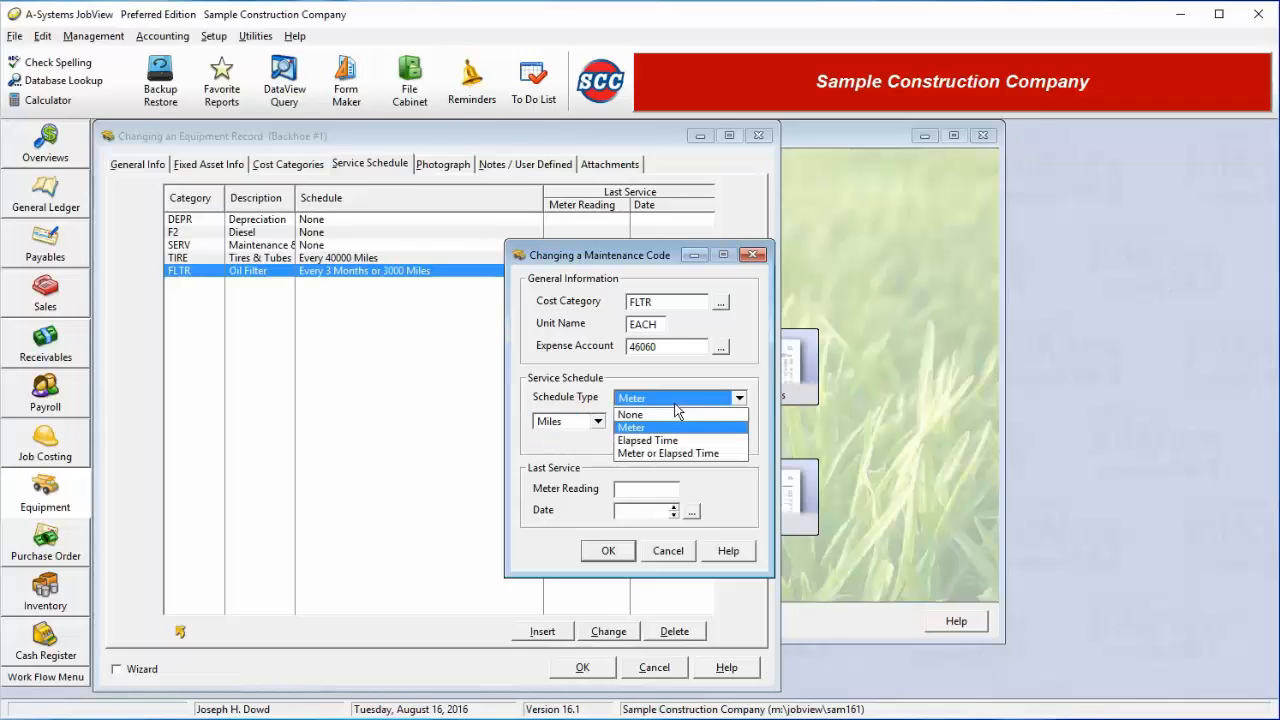
pyautogui.click(666, 438)
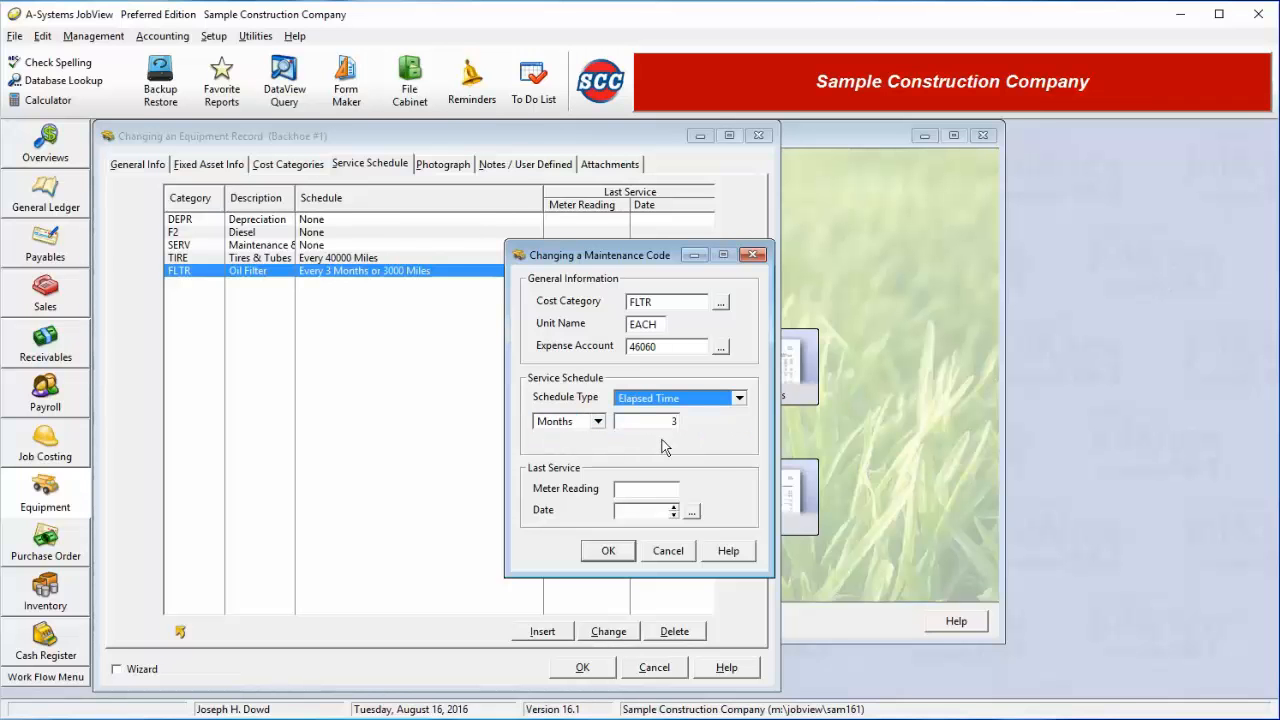
pyautogui.click(598, 424)
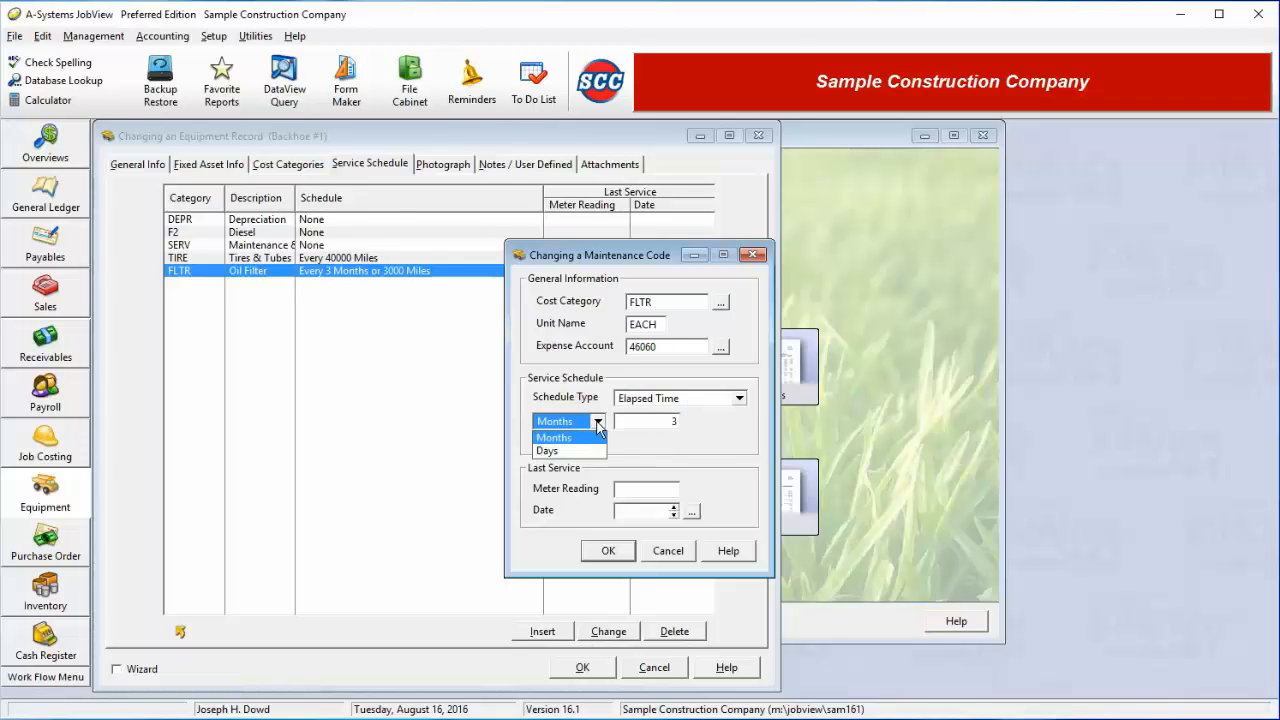
pyautogui.click(598, 424)
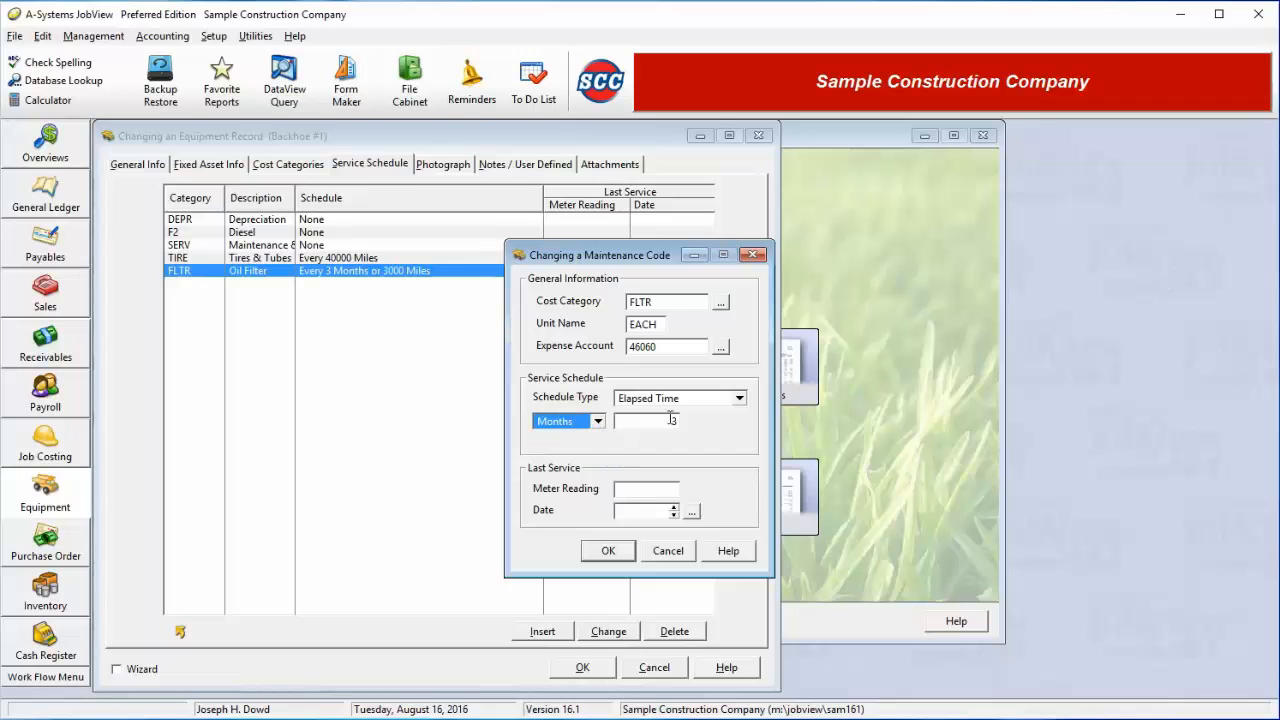
# - Set the Oil Filter's schedule type to Meter or Elapsed Time and save the maintenance code
pyautogui.click(690, 402)
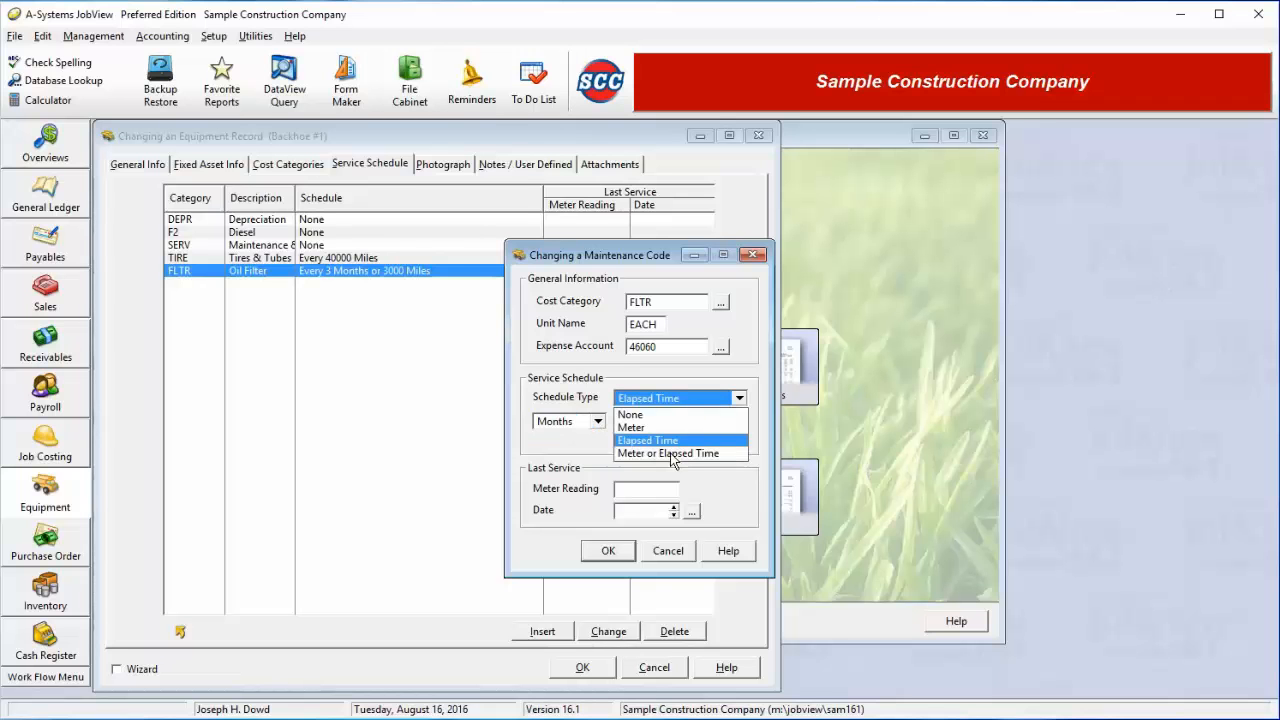
pyautogui.click(671, 452)
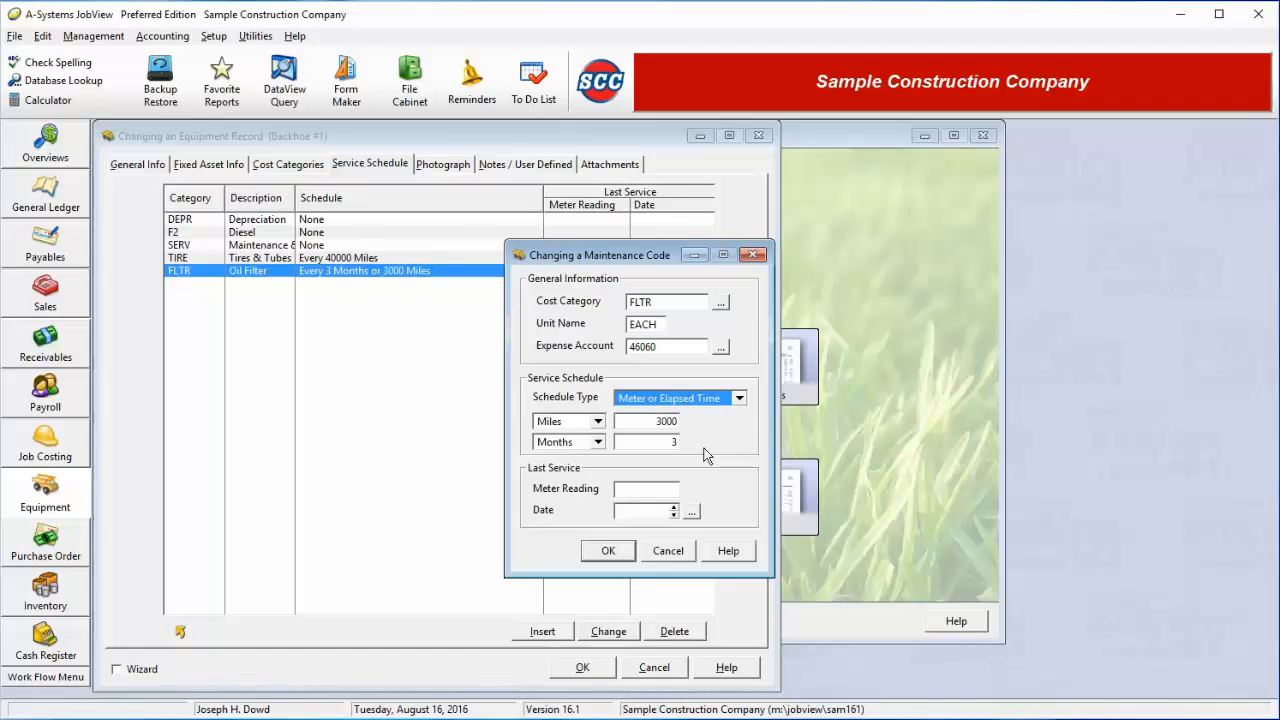
pyautogui.doubleClick(672, 440)
pyautogui.press('BackSpace')
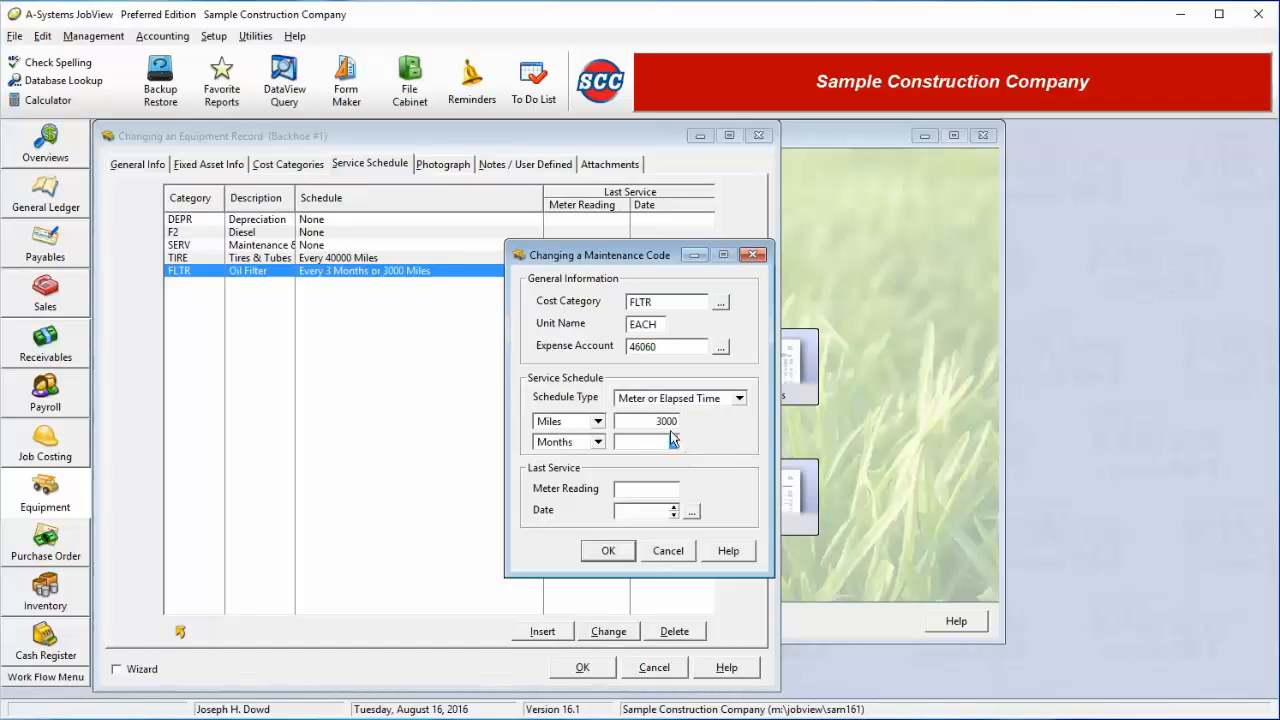
pyautogui.doubleClick(649, 421)
pyautogui.click(607, 552)
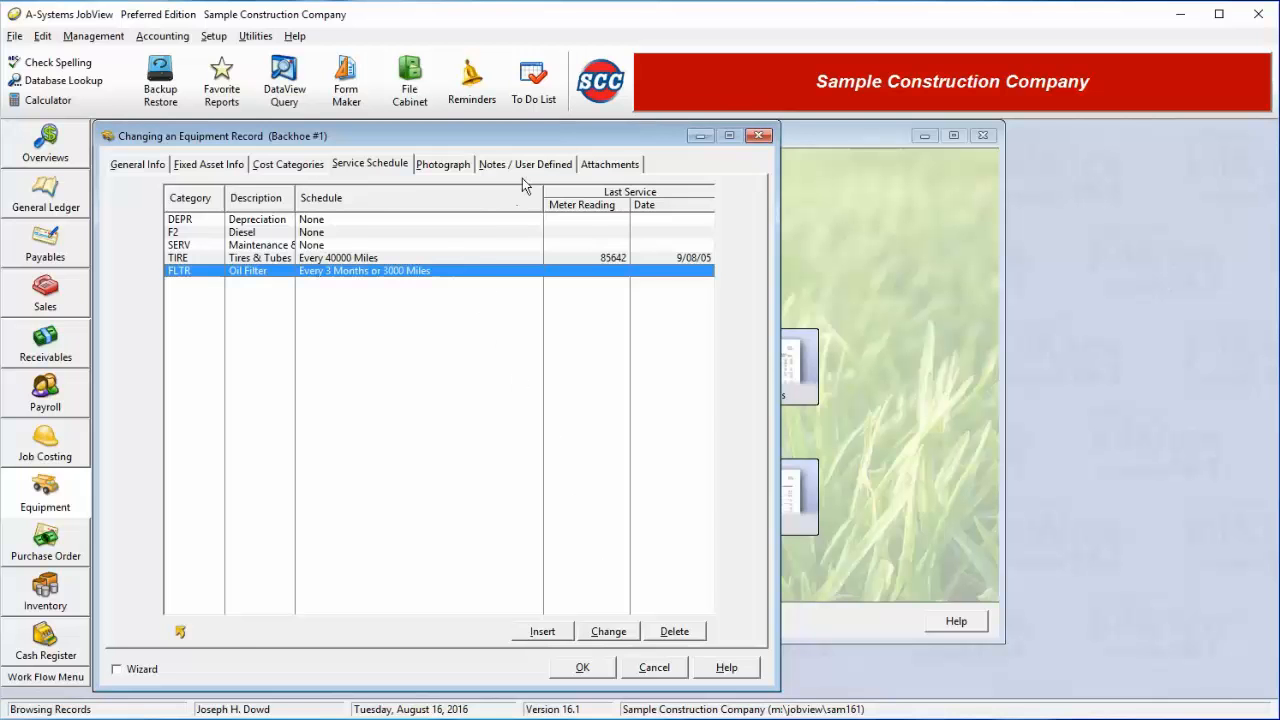
# - View the photograph stored with the backhoe's equipment record
pyautogui.click(470, 170)
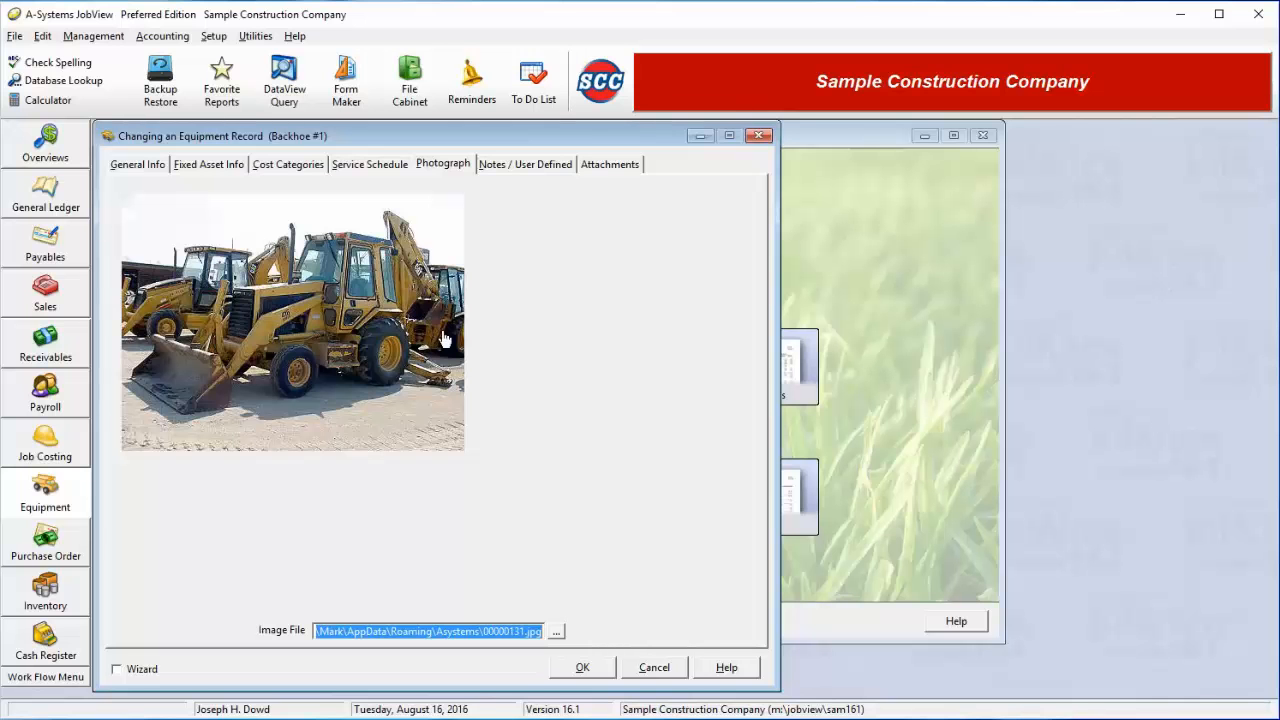
# - Rename the prompt of the first user-defined field to Color and finish editing the prompts
pyautogui.click(545, 168)
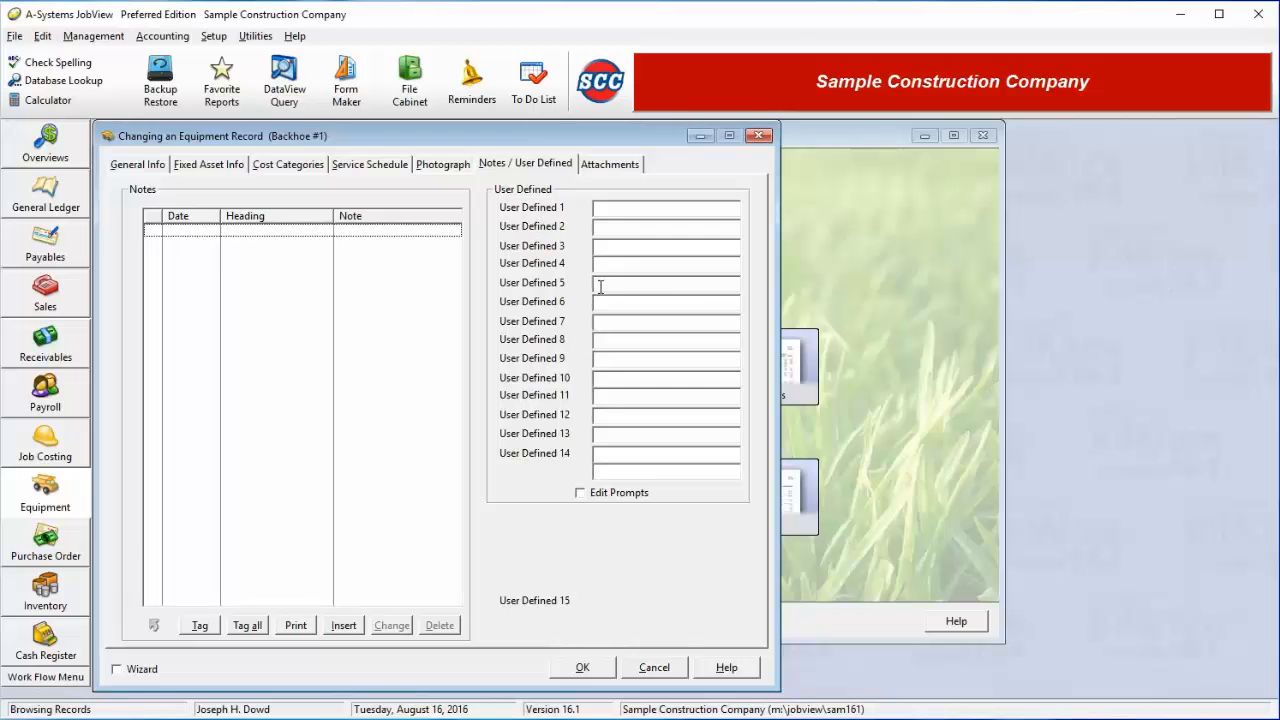
pyautogui.click(628, 498)
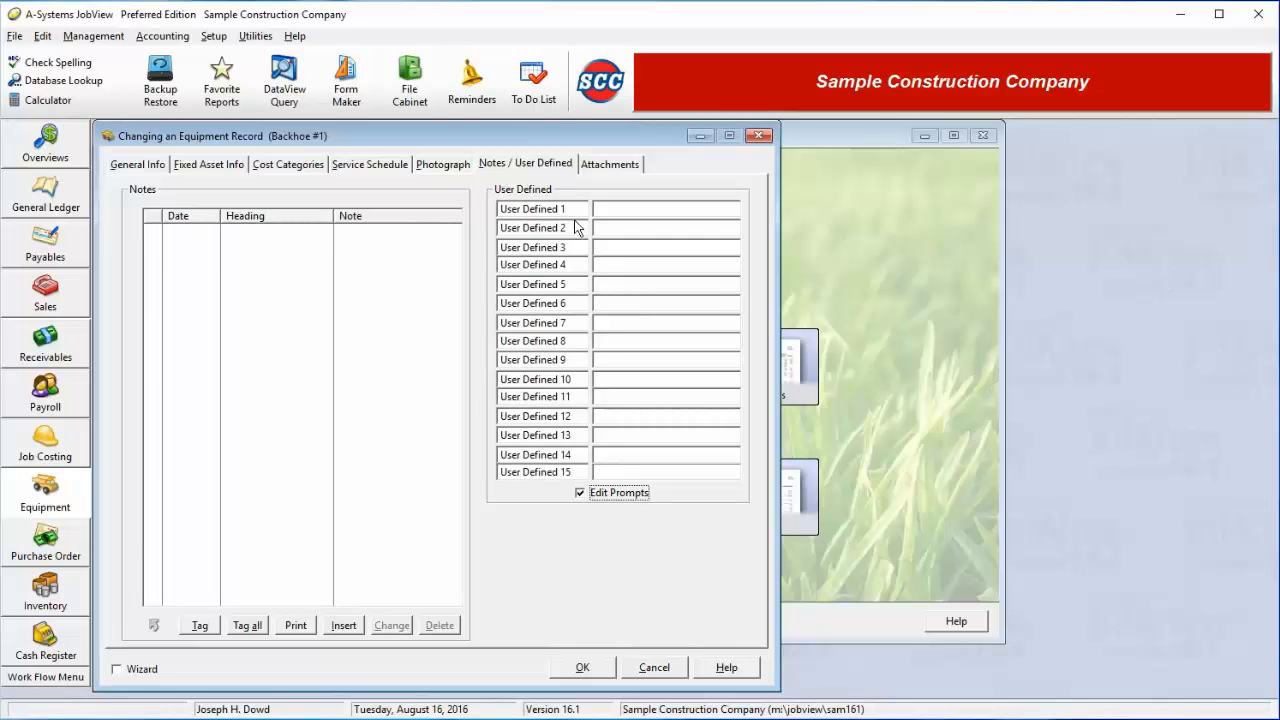
pyautogui.moveTo(571, 210); pyautogui.dragTo(474, 210)
pyautogui.write('Color')
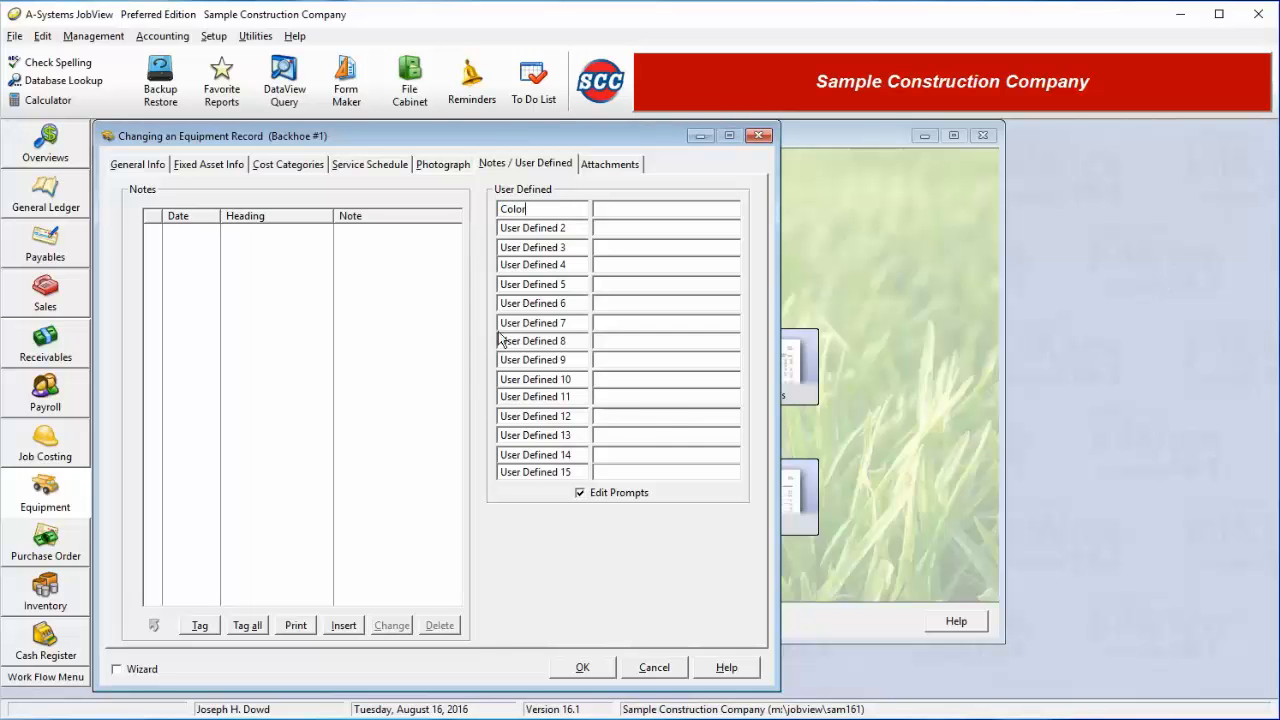
pyautogui.click(612, 495)
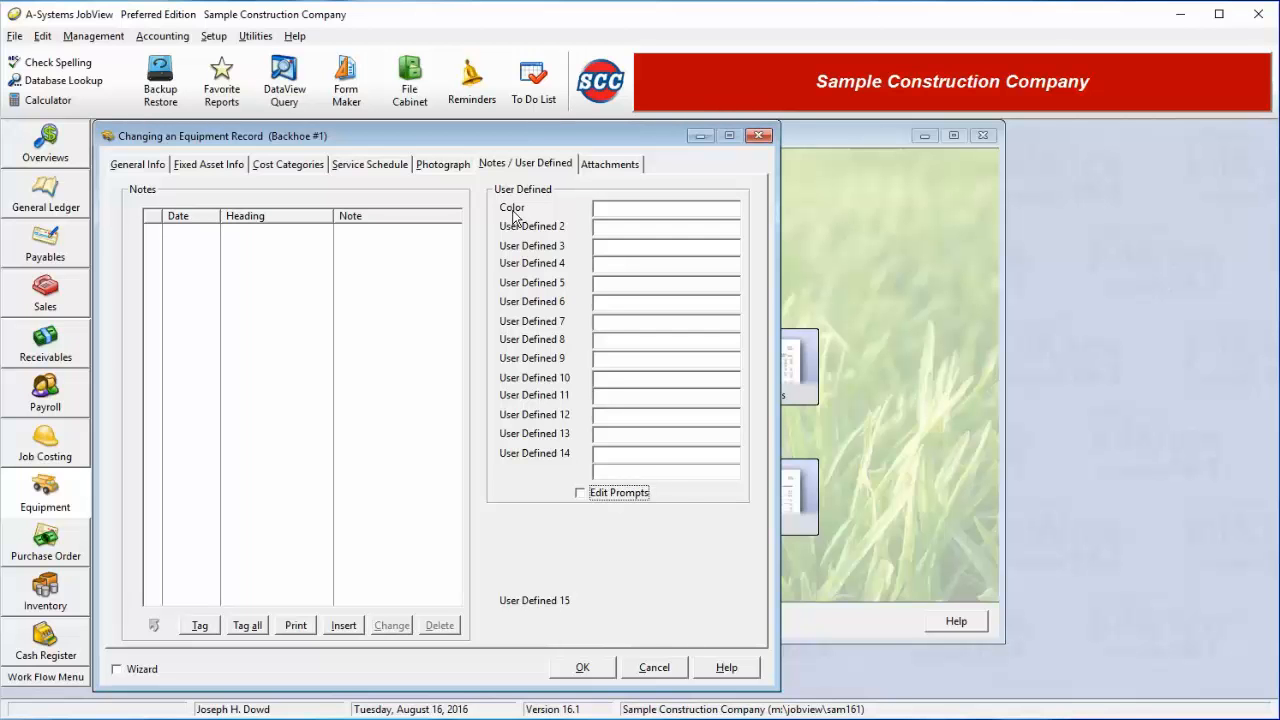
# - Enter Yellow as the backhoe's Color and save the equipment record
pyautogui.click(630, 209)
pyautogui.write('Yellow')
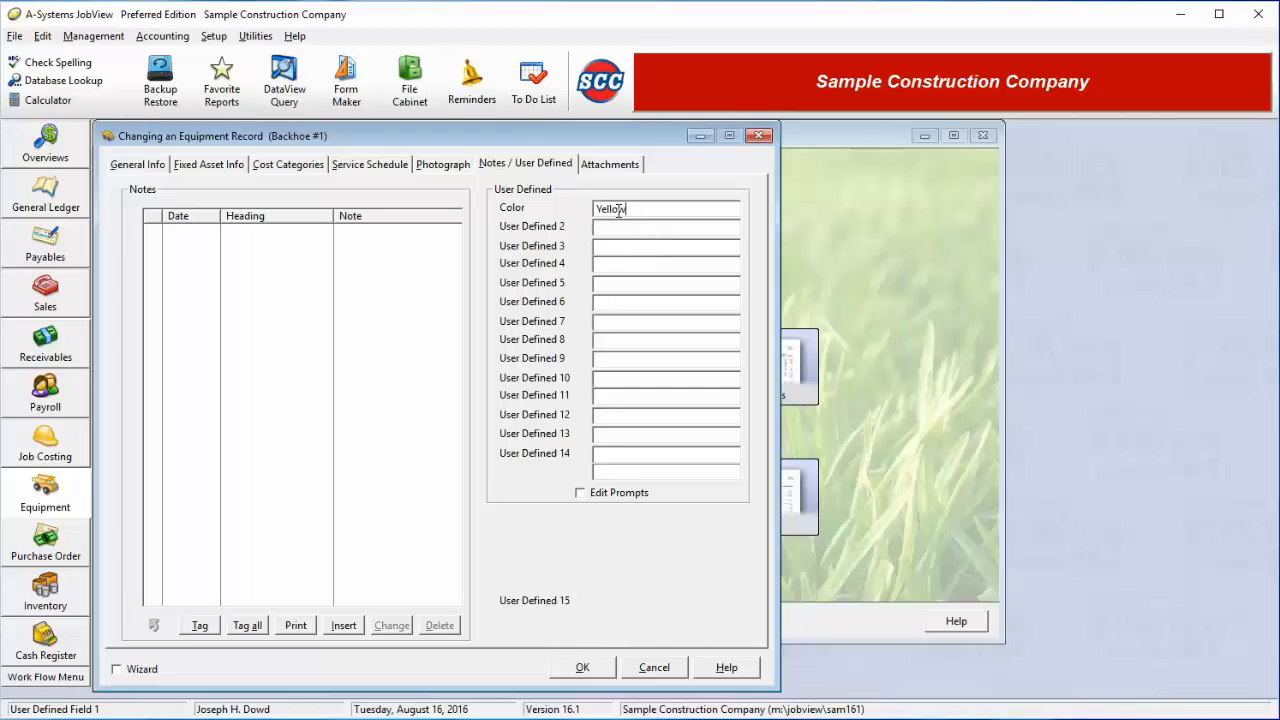
pyautogui.moveTo(631, 209); pyautogui.dragTo(585, 212)
pyautogui.click(582, 666)
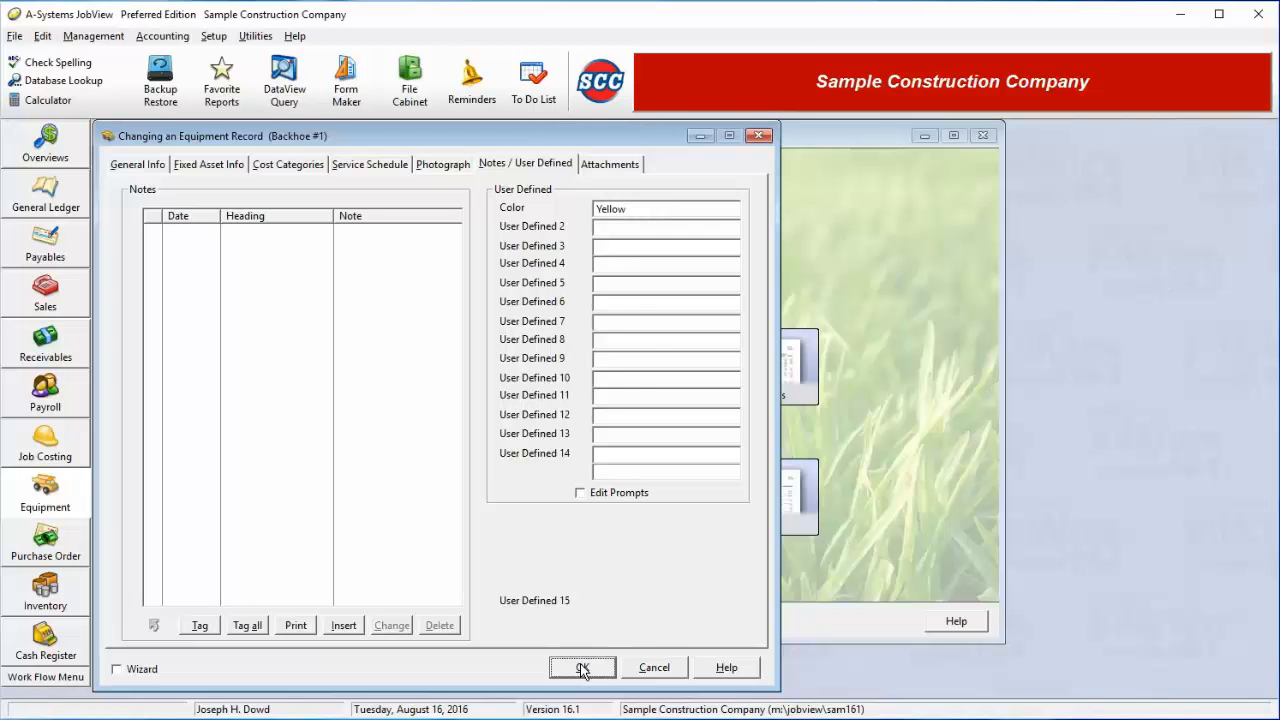